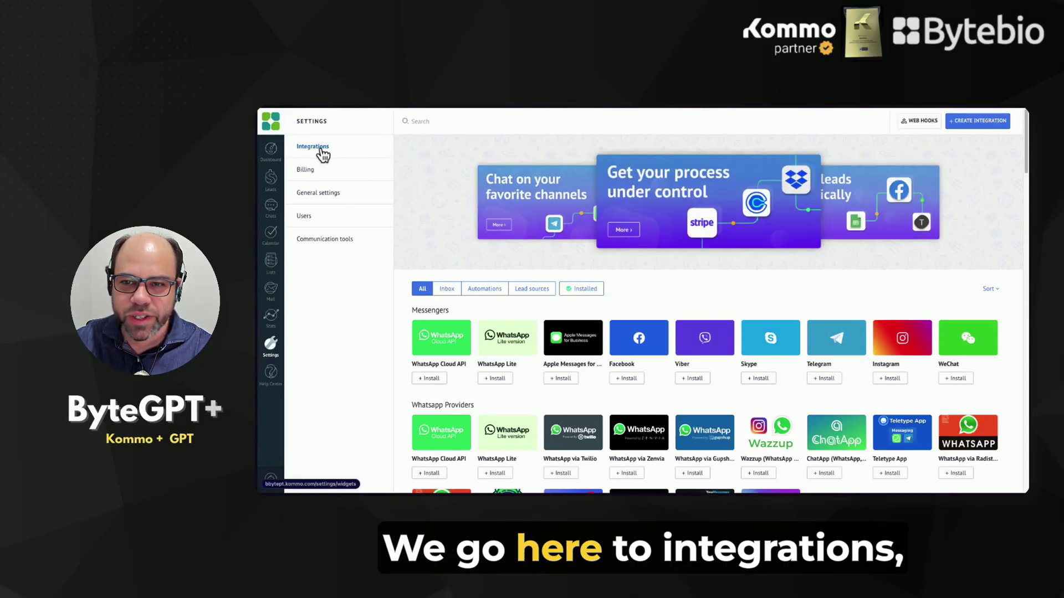
Find the ByteGPT+ (Plus) integration, accept its privacy terms and install it.
scroll(620, 347, "down", 6)
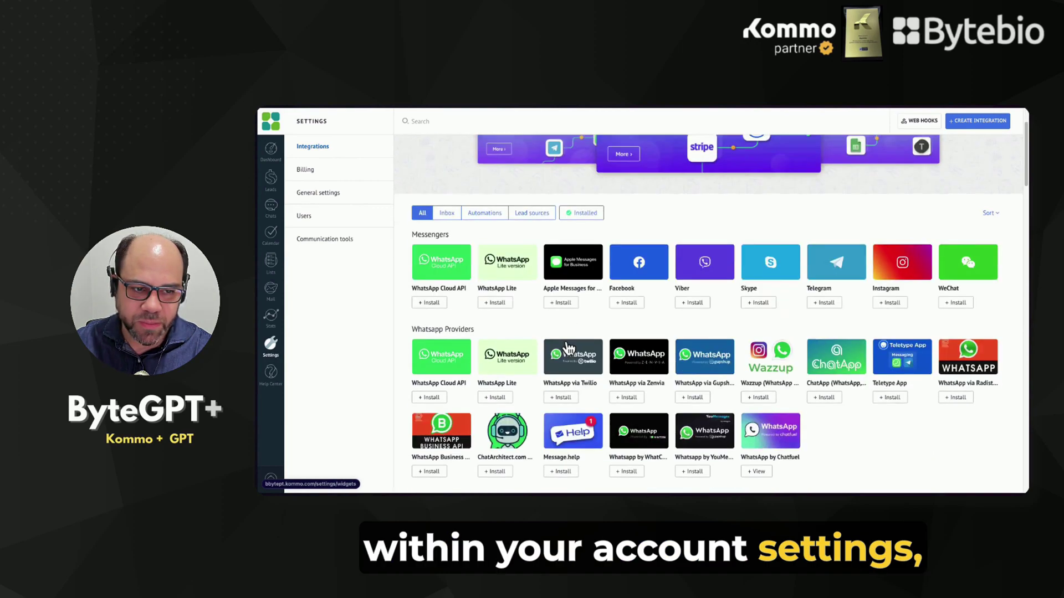
scroll(619, 347, "down", 2)
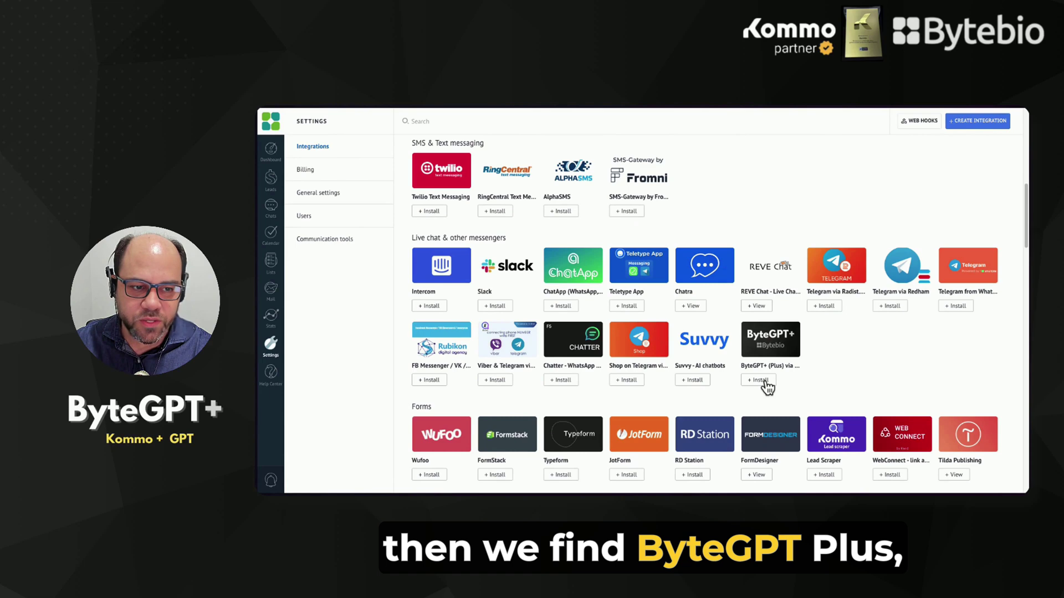
left_click(778, 345)
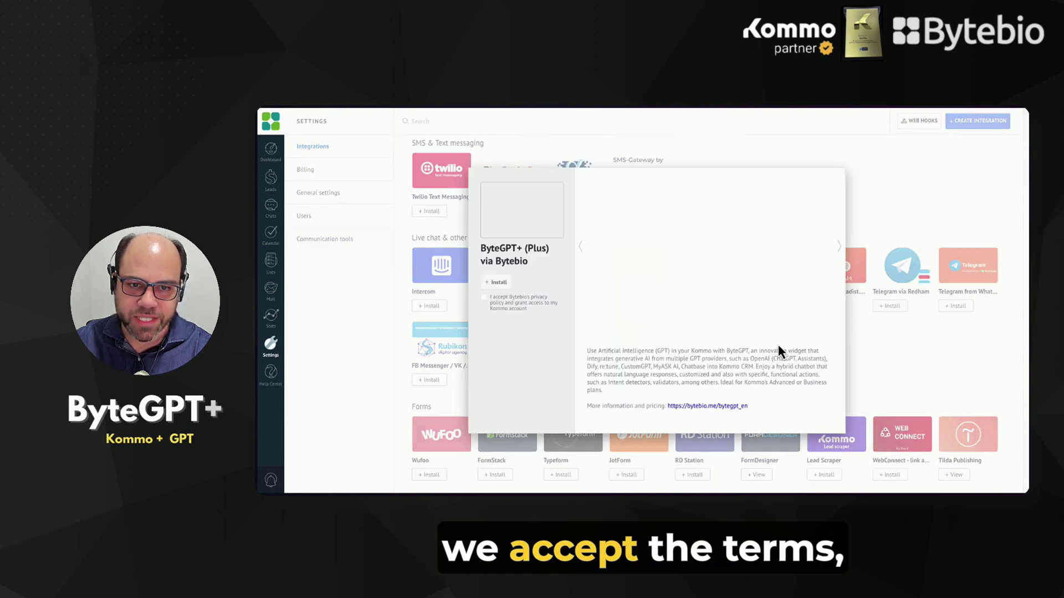
left_click(484, 297)
left_click(497, 283)
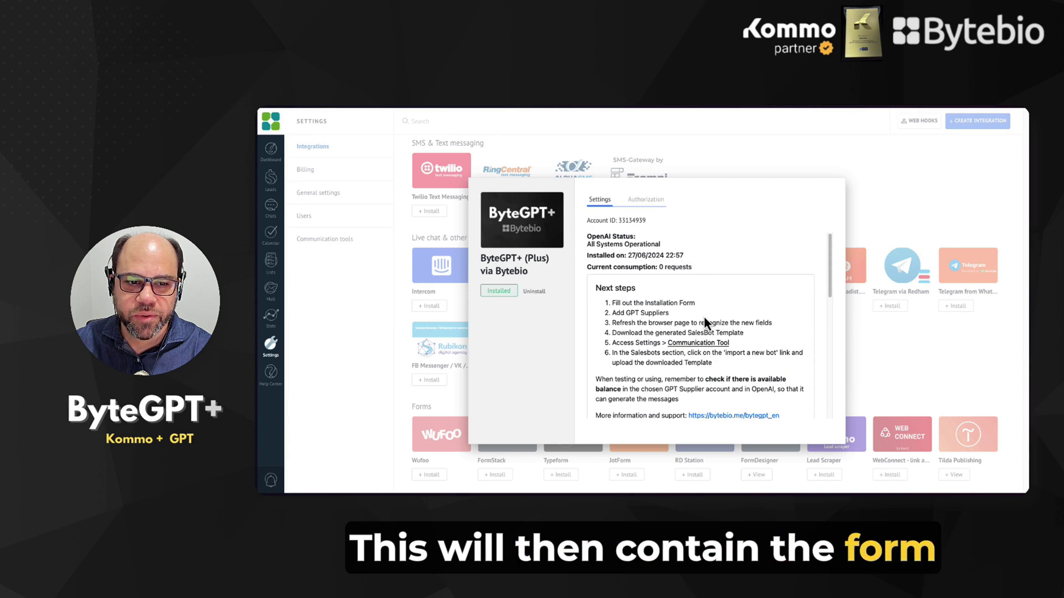
Fill the installation form with the contact's name, e-mail address, phone number and company.
scroll(703, 316, "down", 5)
left_click(668, 280)
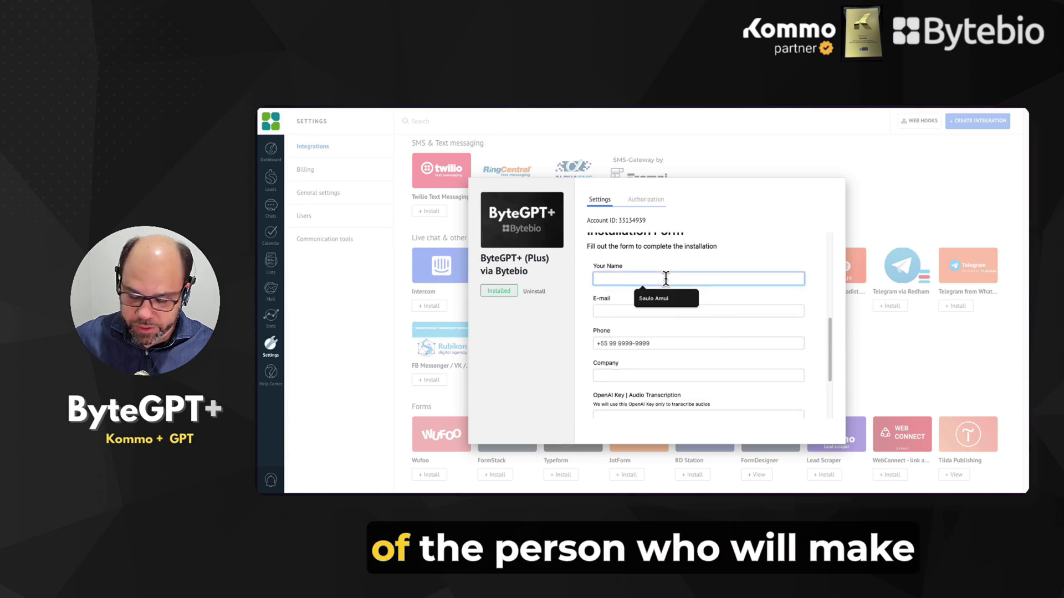
left_click(663, 302)
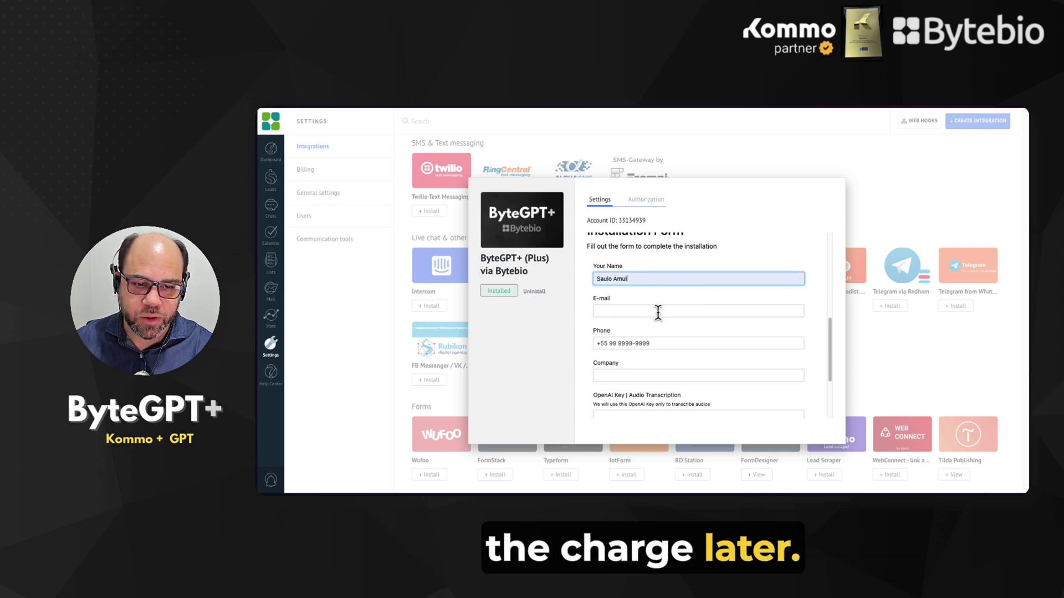
left_click(658, 312)
left_click(670, 332)
left_click(670, 343)
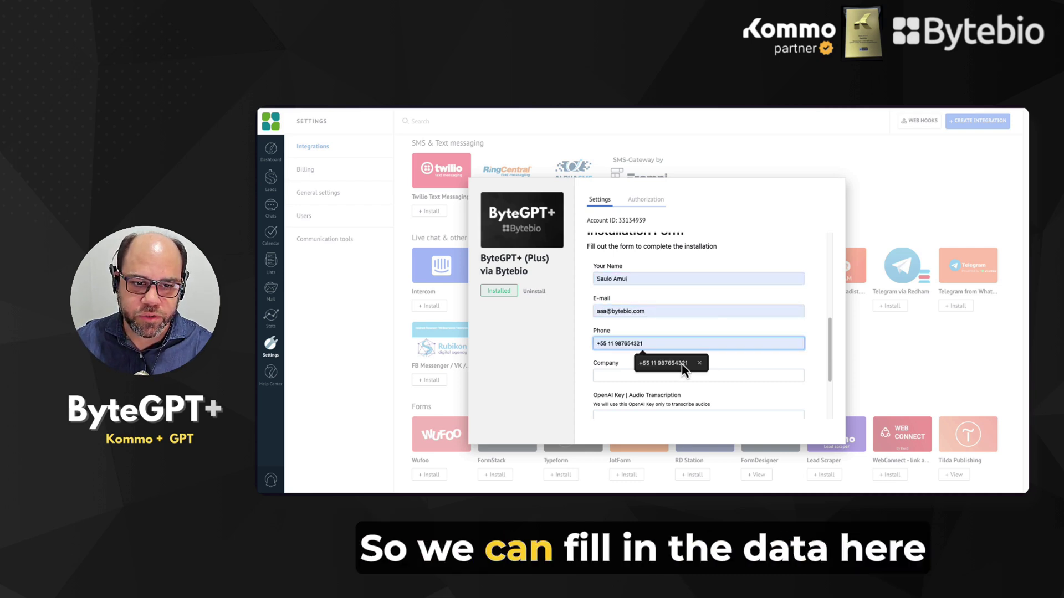
left_click(681, 358)
left_click(676, 380)
mouse_move(678, 400)
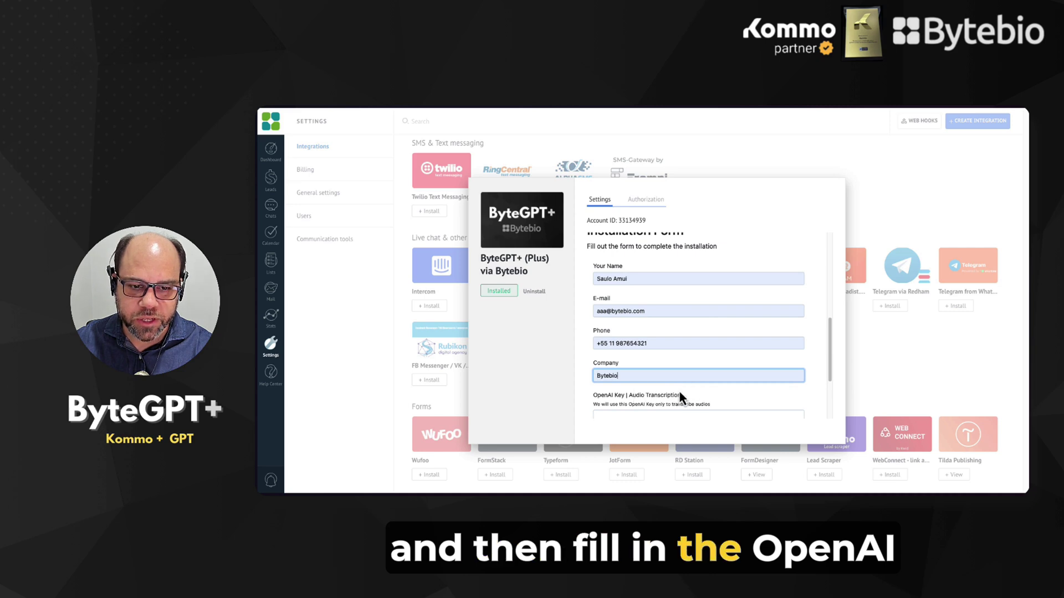
scroll(677, 392, "down", 2)
On the ByteGPT Demo API keys page, create a secret key named ByteGPT and copy it.
left_click(675, 379)
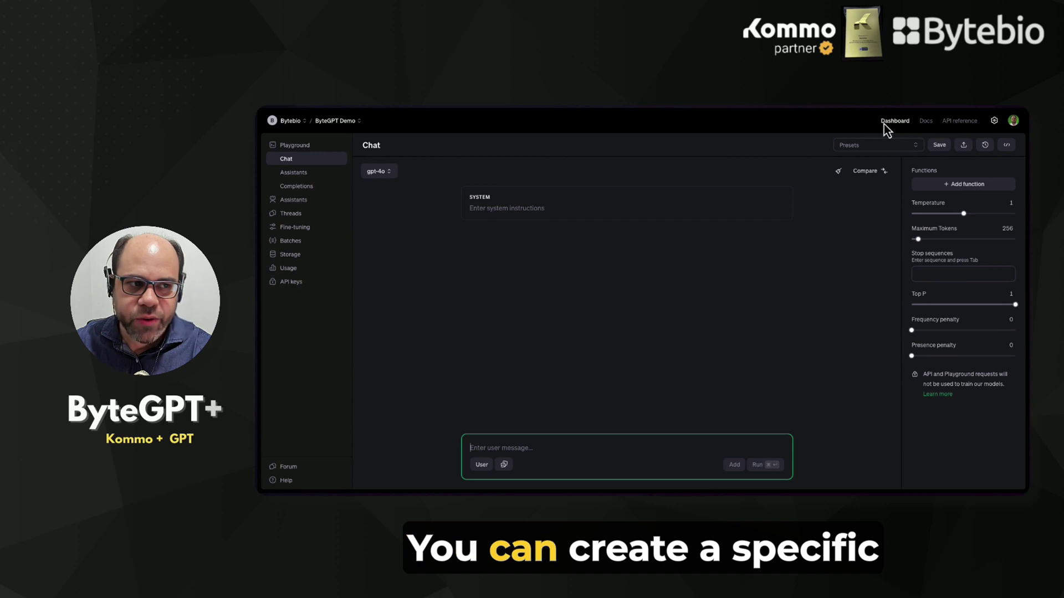
left_click(336, 122)
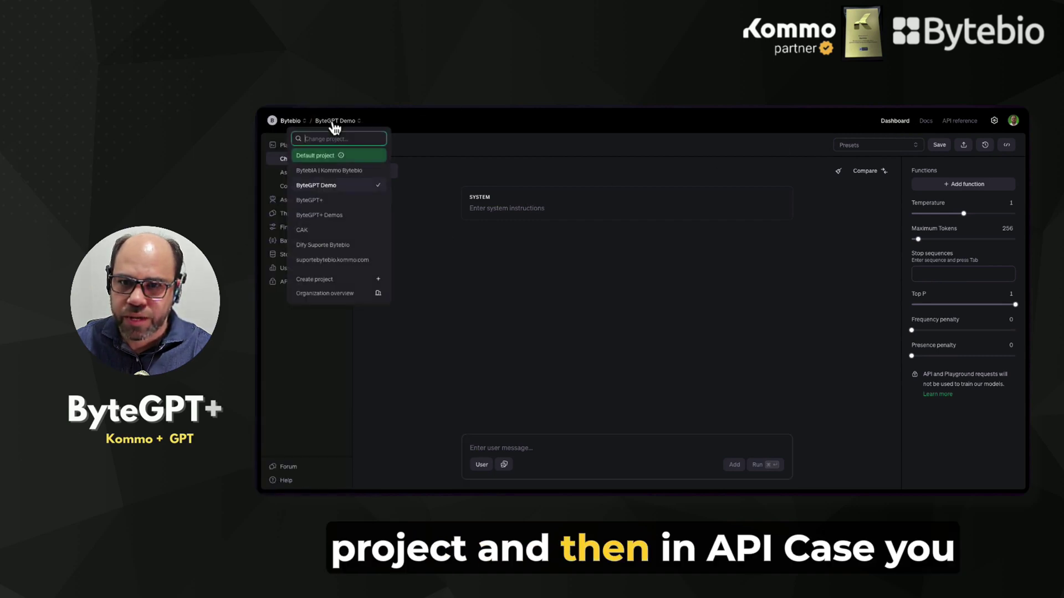
left_click(553, 291)
left_click(294, 282)
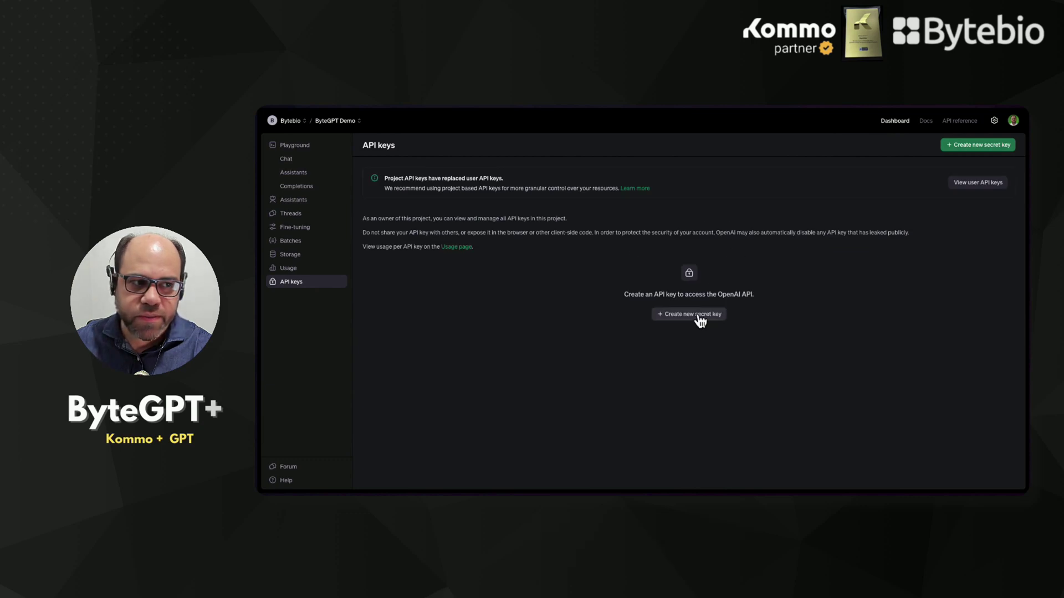
left_click(699, 316)
type("ByteGPT")
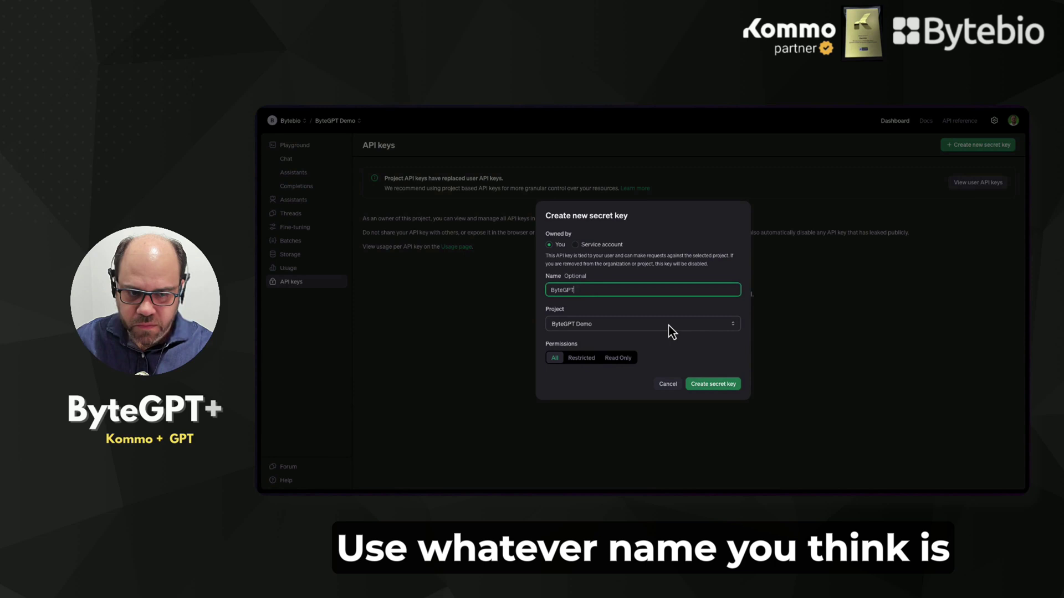
left_click(725, 386)
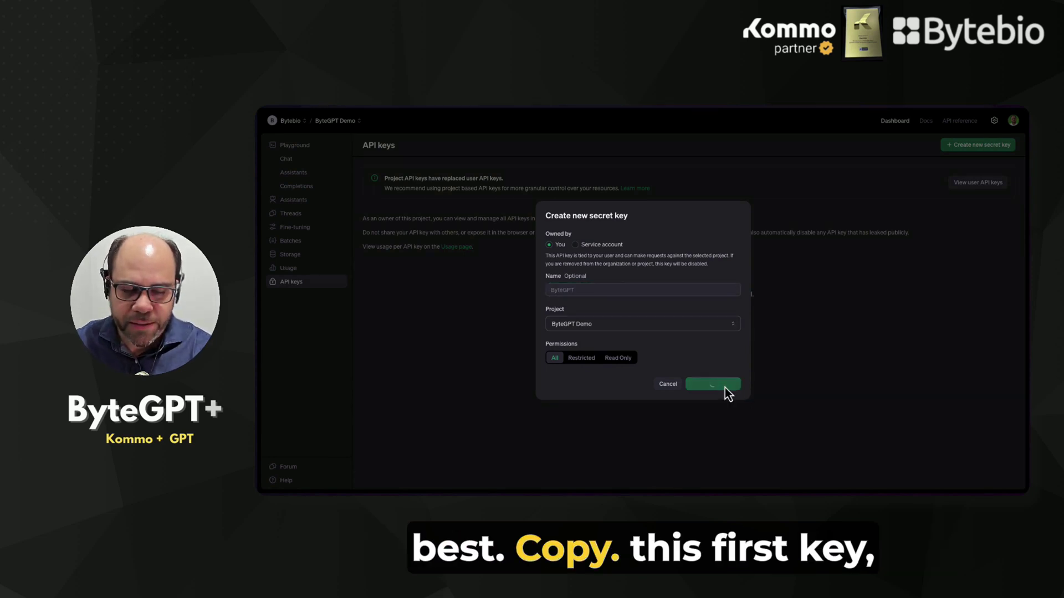
left_click(725, 298)
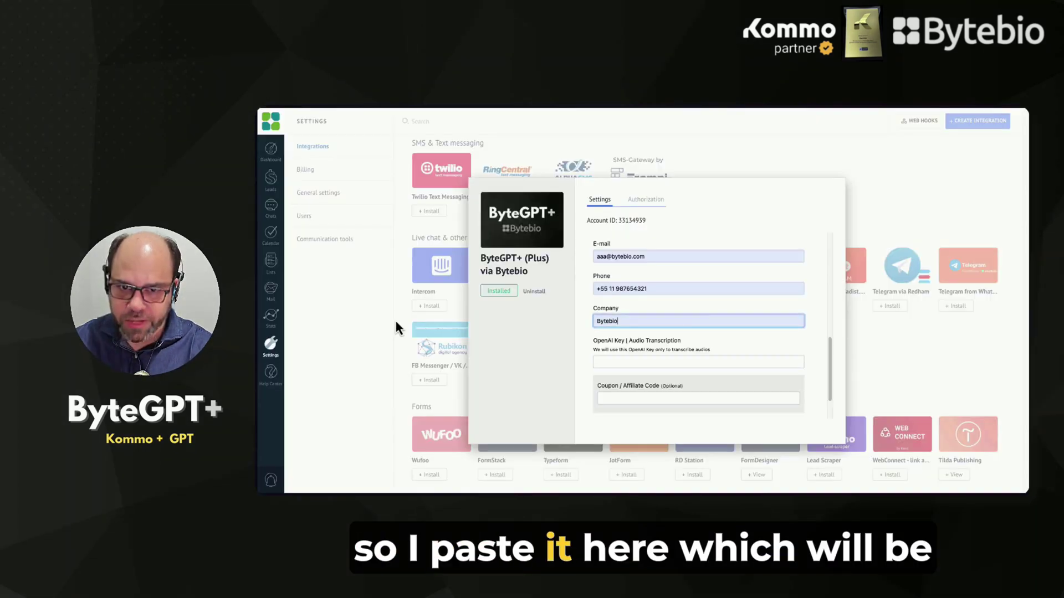
Paste the copied OpenAI key into the installation form and submit it.
left_click(654, 362)
key("ctrl+v")
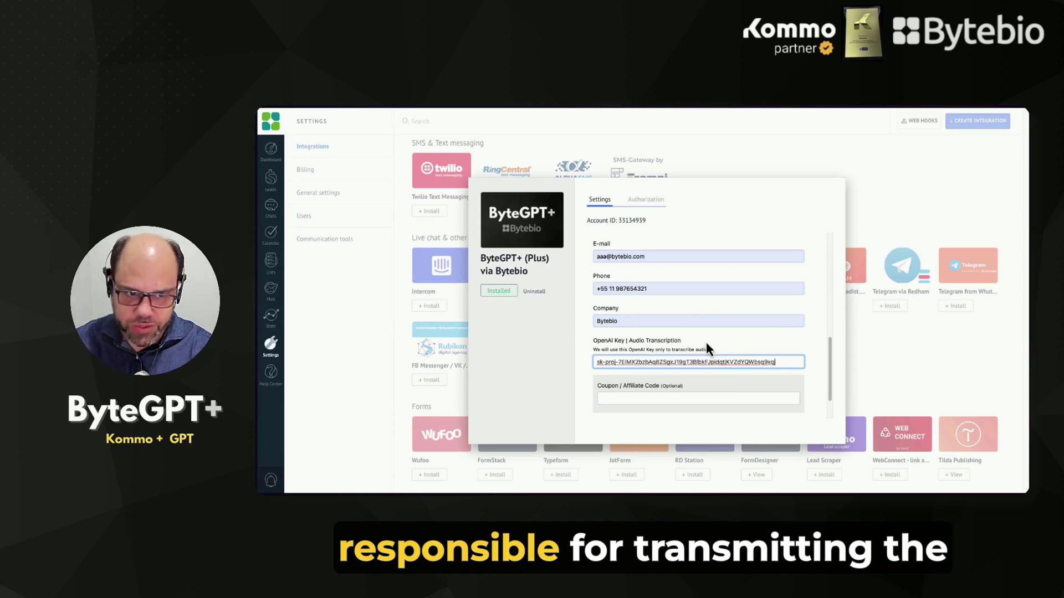
scroll(687, 372, "down", 1)
left_click(607, 383)
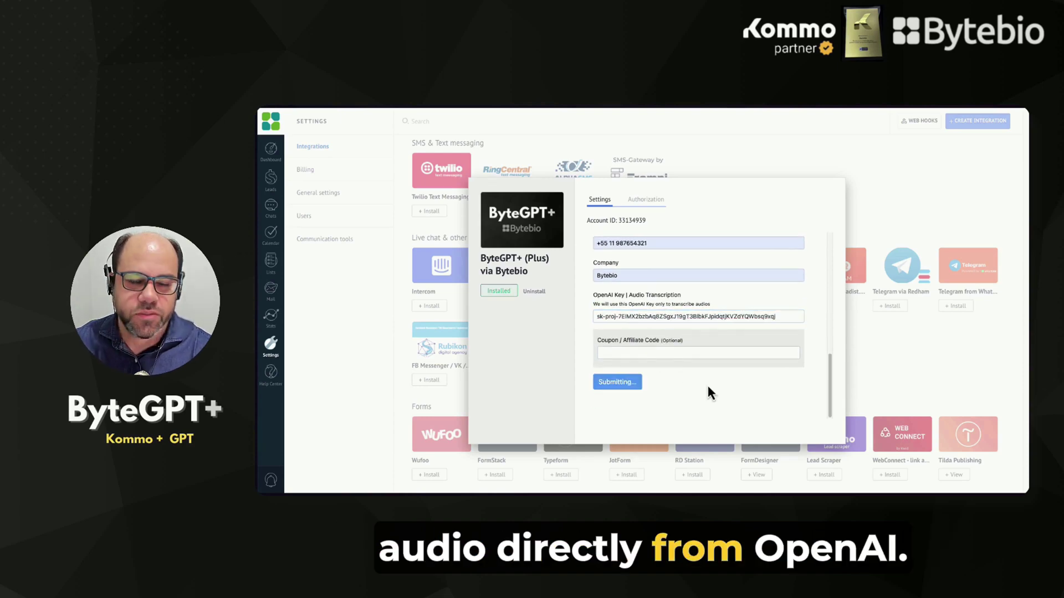
Add OpenAI (Assistant) as a GPT supplier and fill in its OpenAI key.
scroll(707, 385, "down", 1)
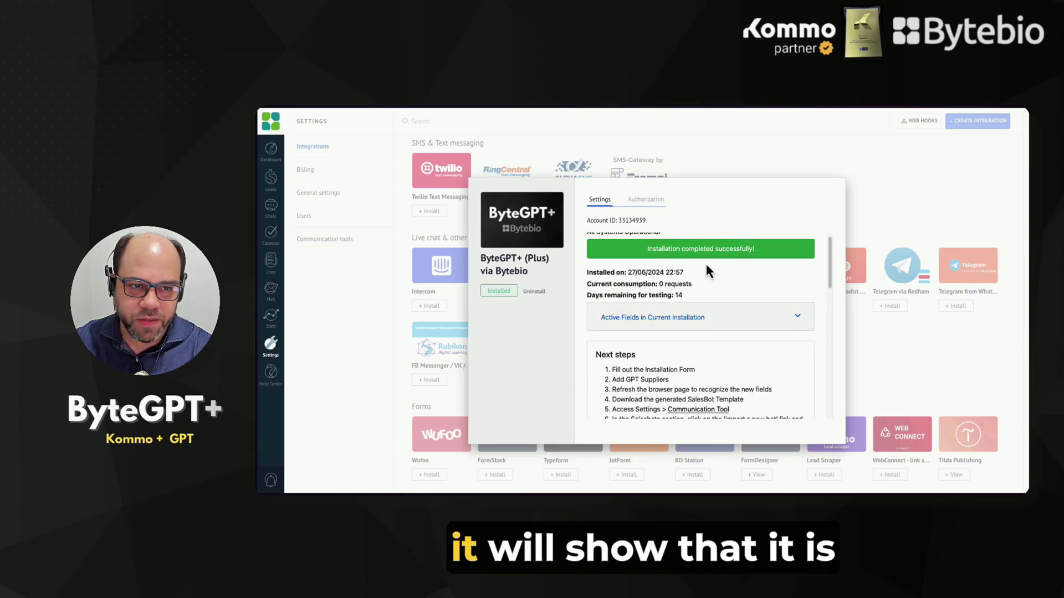
left_click(796, 320)
scroll(717, 364, "down", 2)
scroll(731, 366, "down", 6)
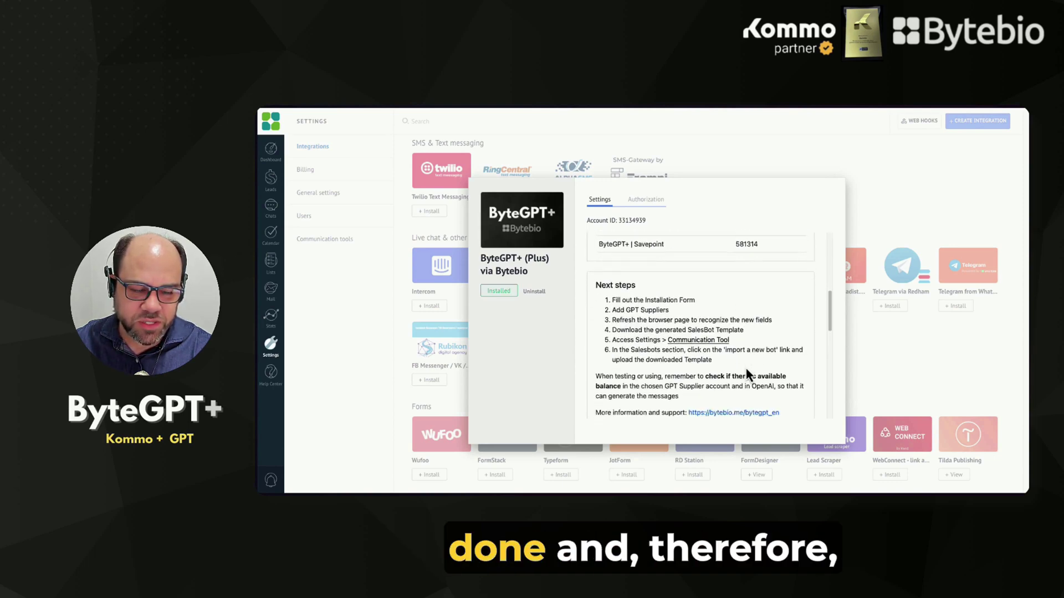
left_click(678, 342)
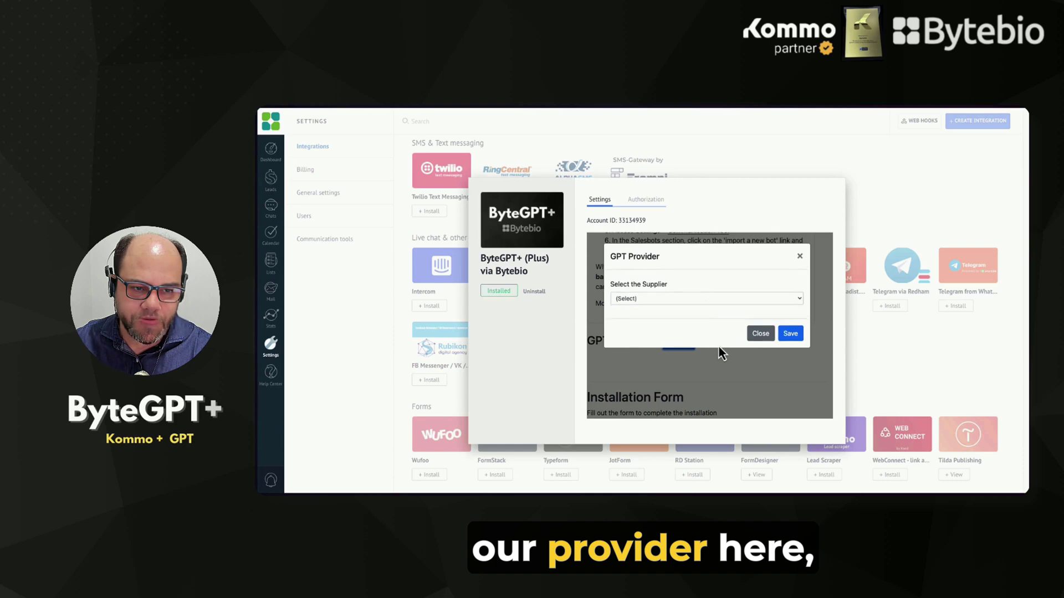
left_click(686, 300)
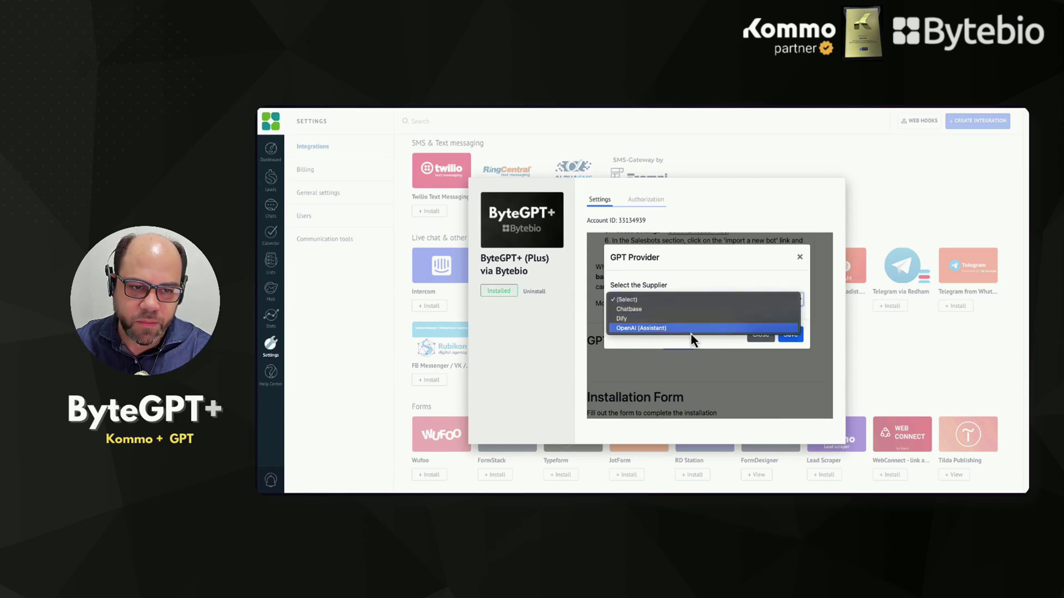
left_click(690, 332)
left_click(664, 355)
left_click(697, 373)
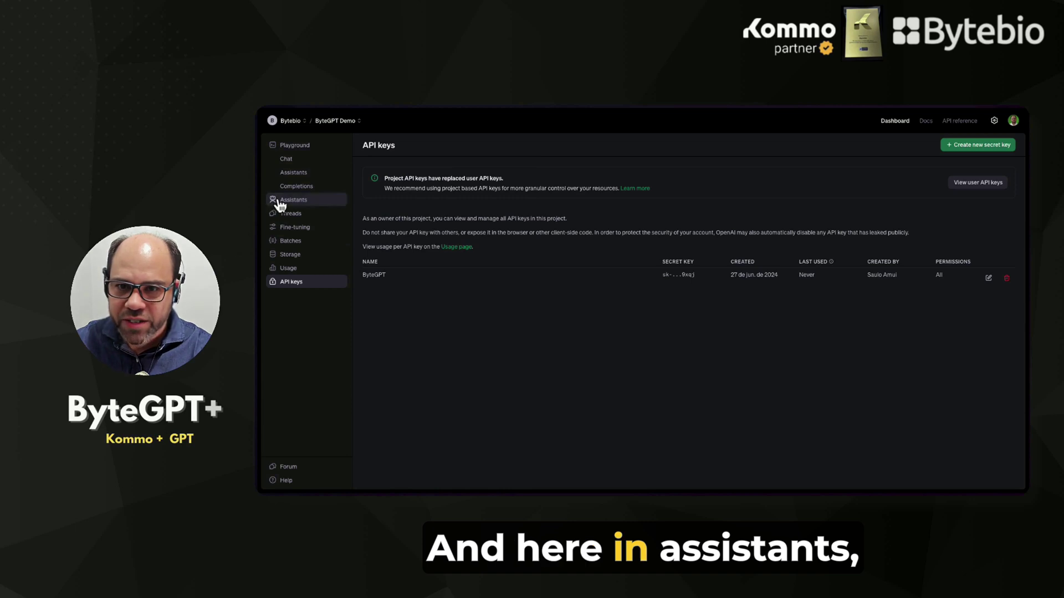
Create a gpt-4o assistant named ByteGPT on the Assistants page and copy its ID.
left_click(294, 200)
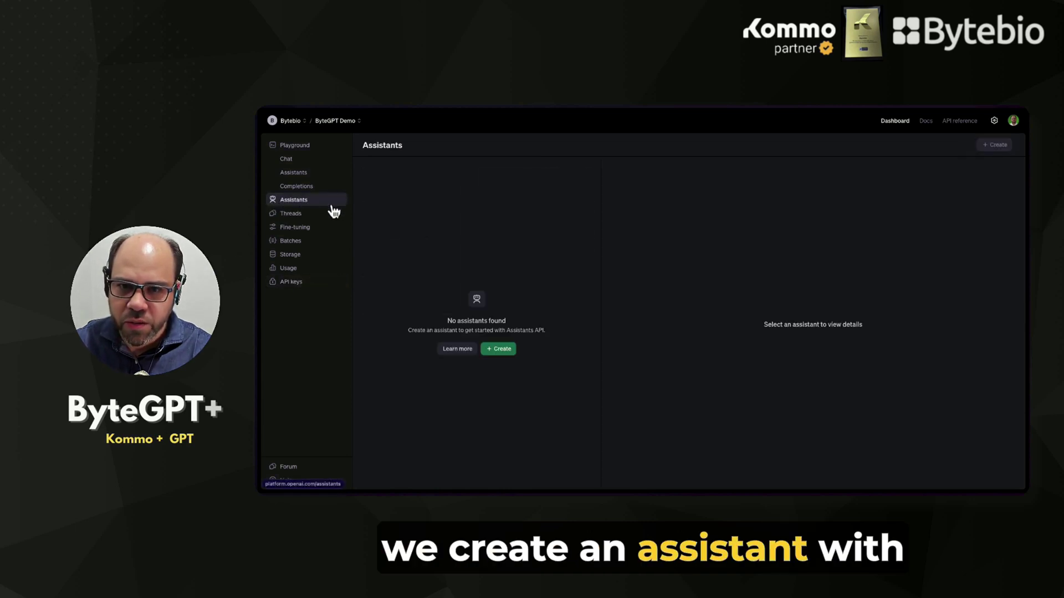
left_click(505, 350)
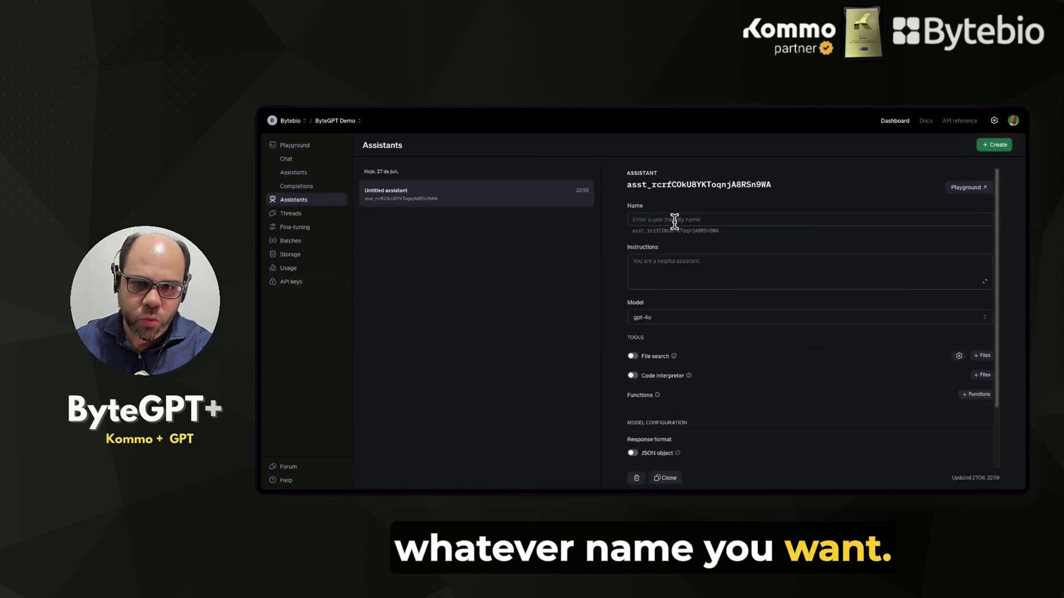
left_click(678, 221)
type("Byt")
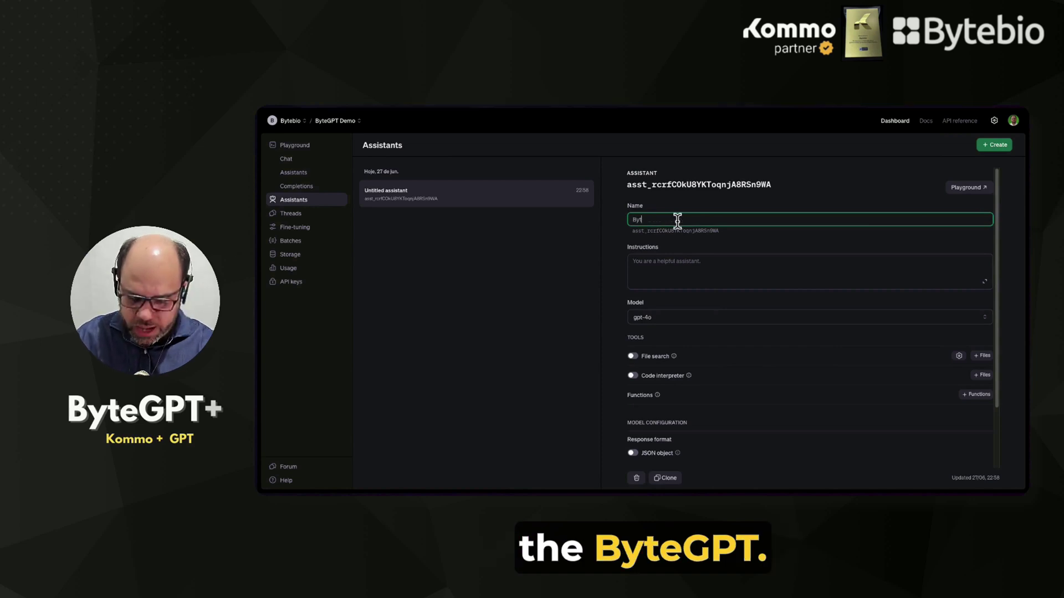
type("eGPT")
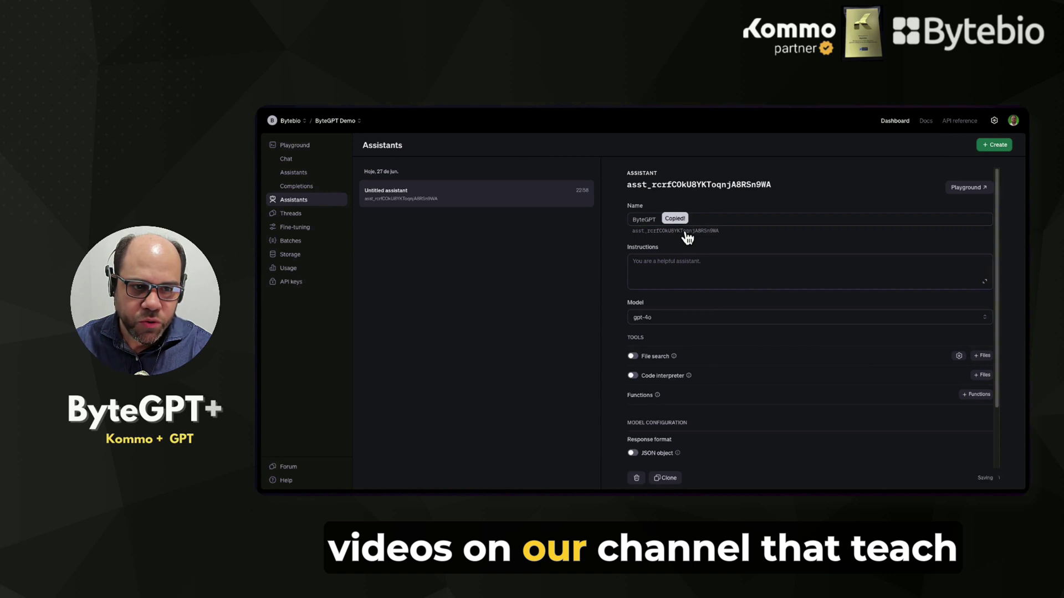
left_click(668, 335)
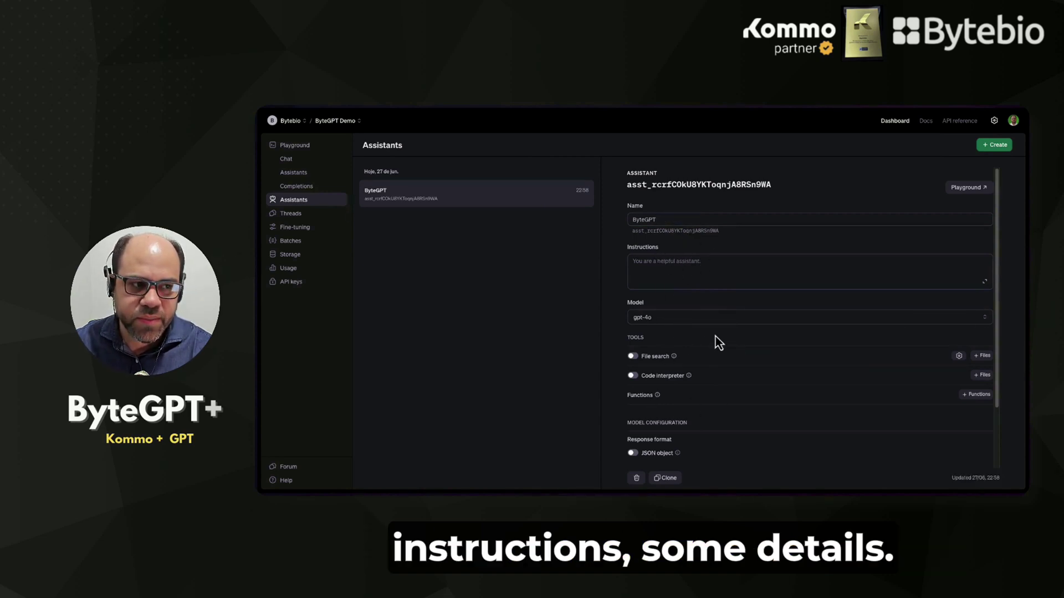
left_click(686, 232)
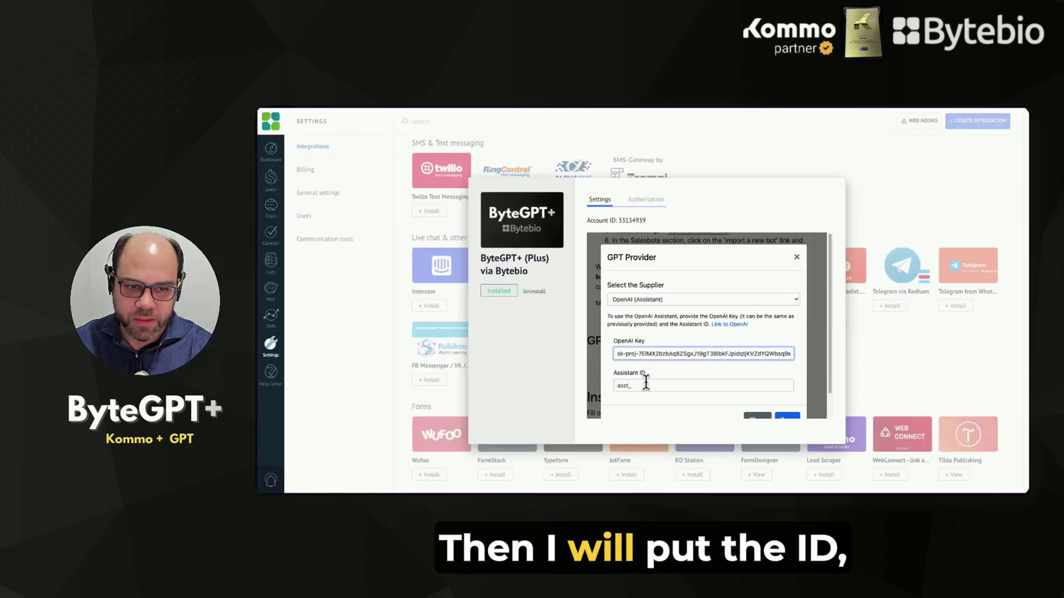
Enter the assistant ID for the OpenAI supplier and save it as GPT provider.
left_click(742, 358)
left_click(746, 381)
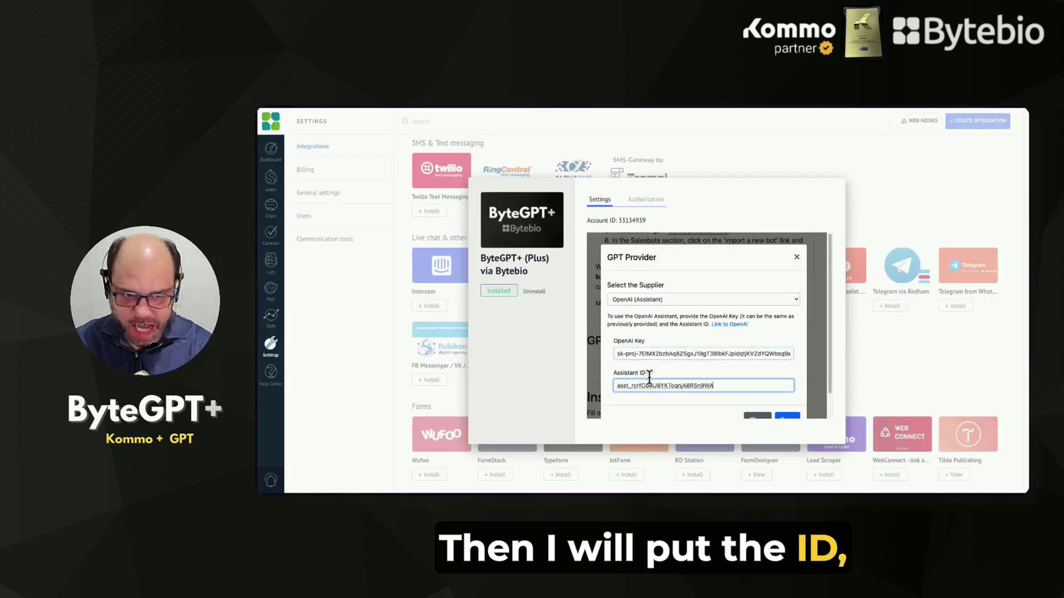
left_click(790, 392)
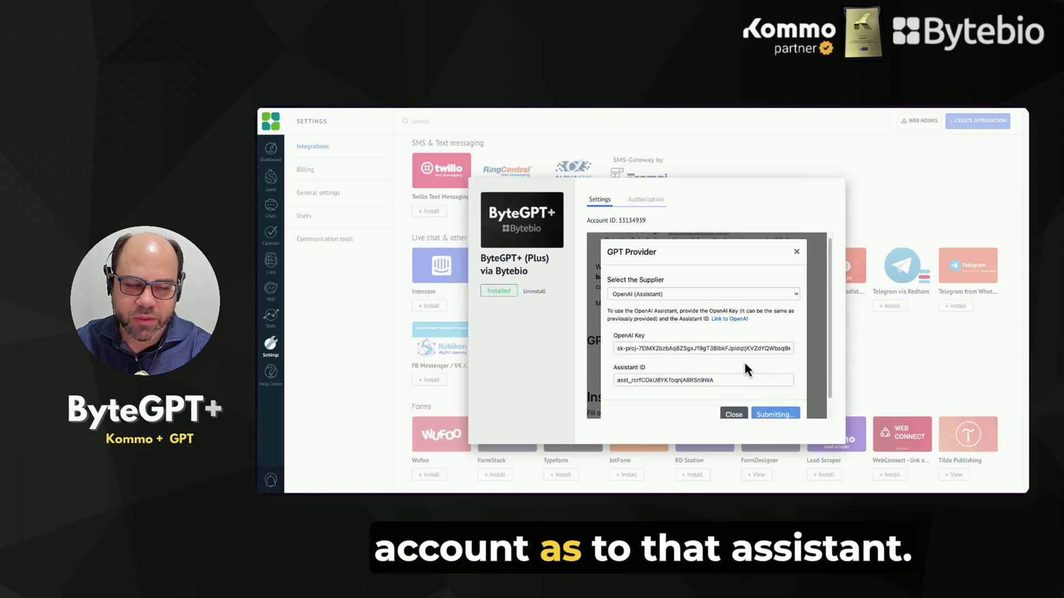
Download the ByteGPT+ Template file from the OpenAI supplier and close the settings.
scroll(744, 361, "down", 5)
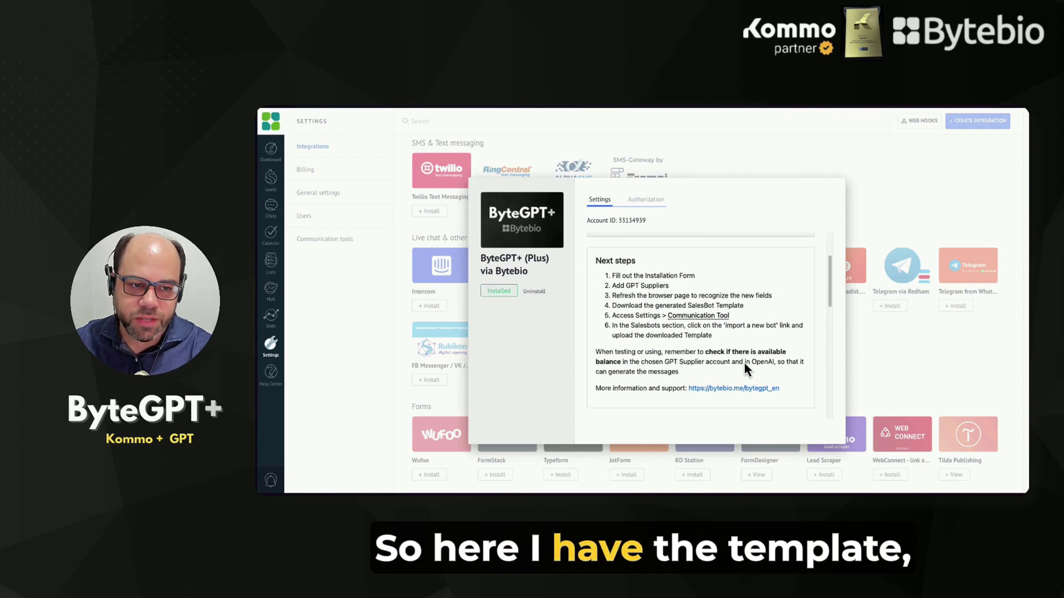
left_click(796, 337)
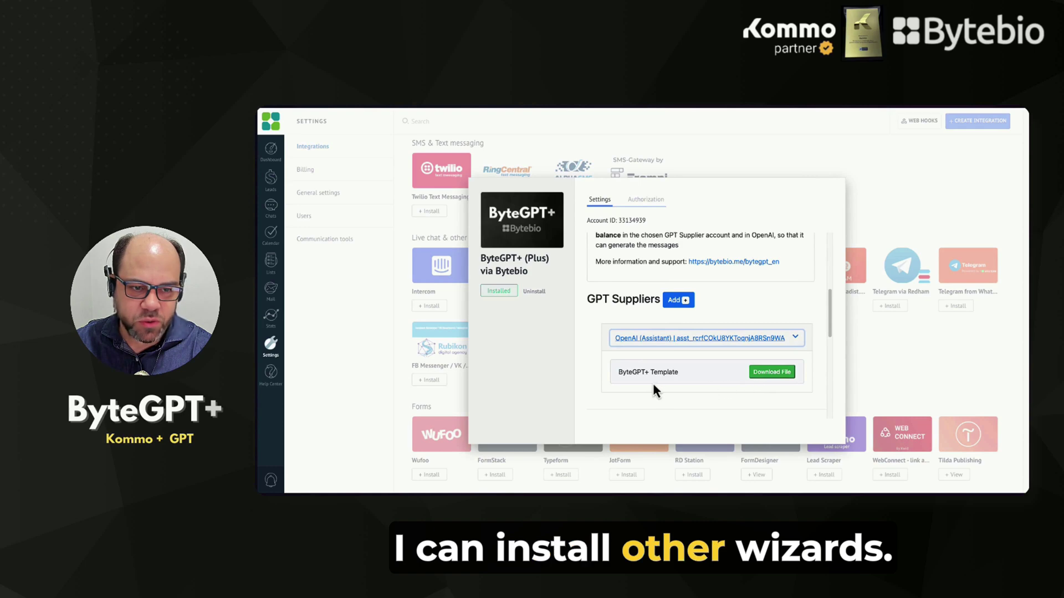
left_click(797, 338)
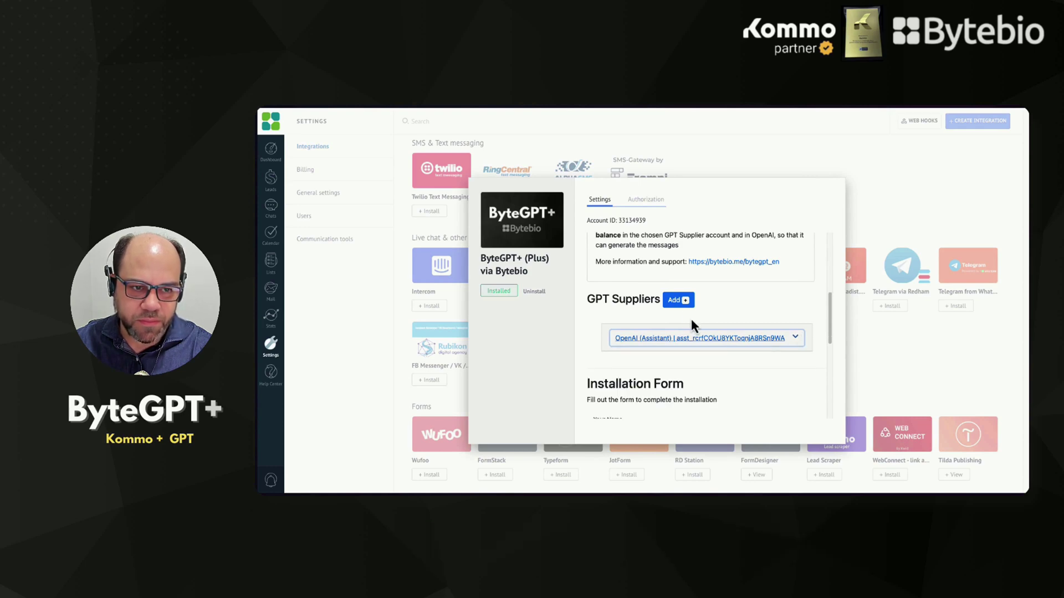
left_click(796, 338)
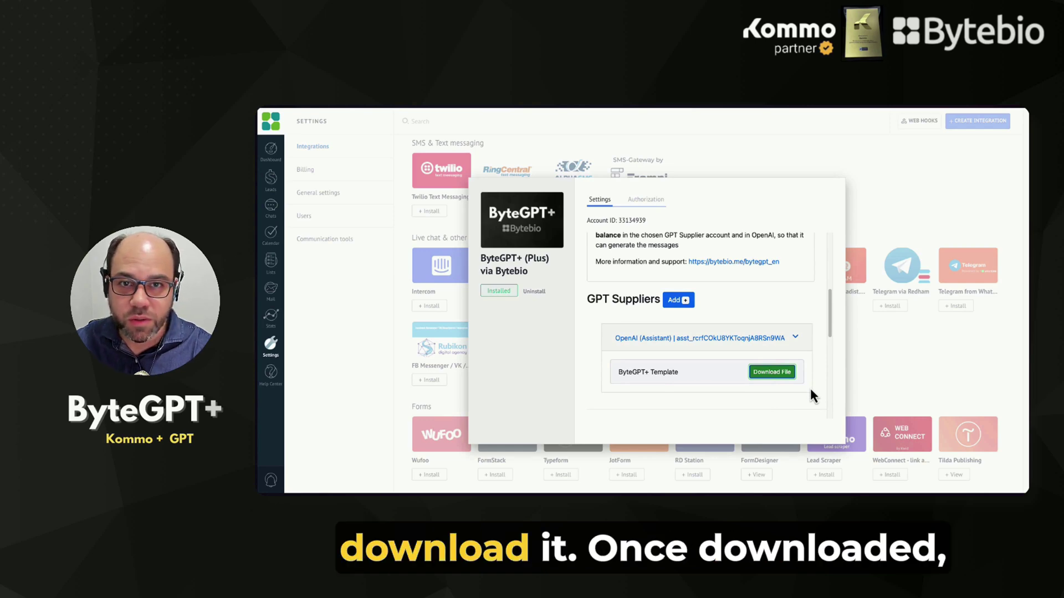
left_click(399, 334)
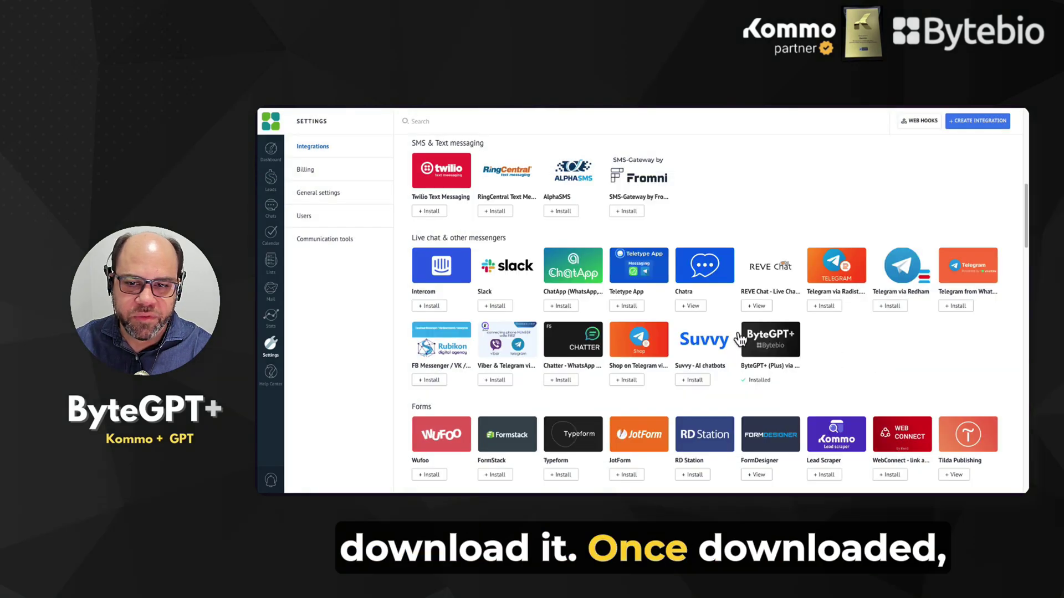
Import the downloaded ByteGPT+ template as a new Salesbot from Communication tools.
left_click(320, 242)
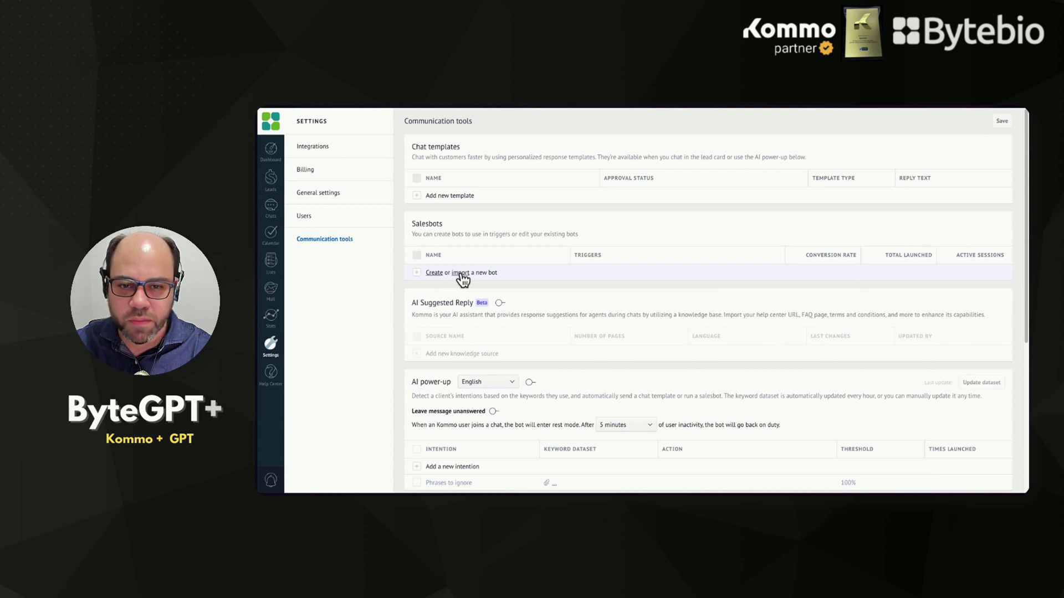
left_click(461, 273)
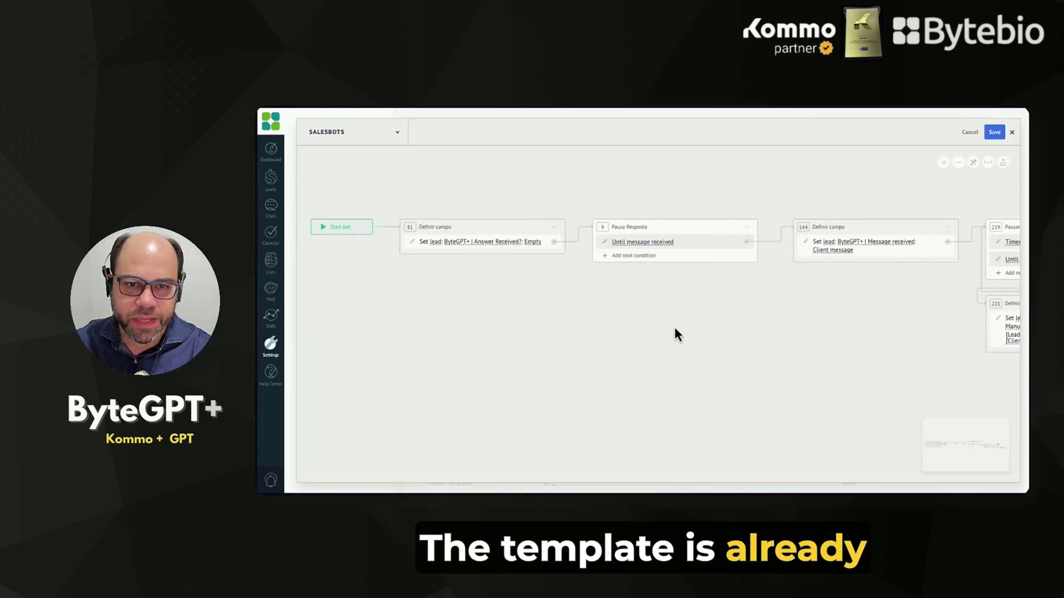
left_click_drag(675, 329, 682, 329)
left_click_drag(805, 323, 409, 364)
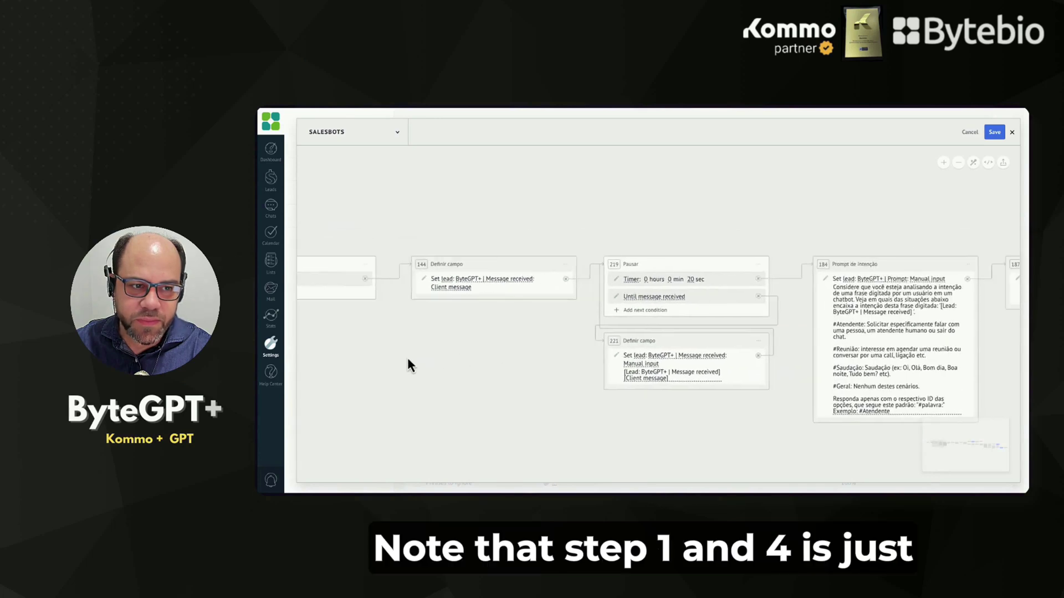
left_click_drag(883, 224, 632, 195)
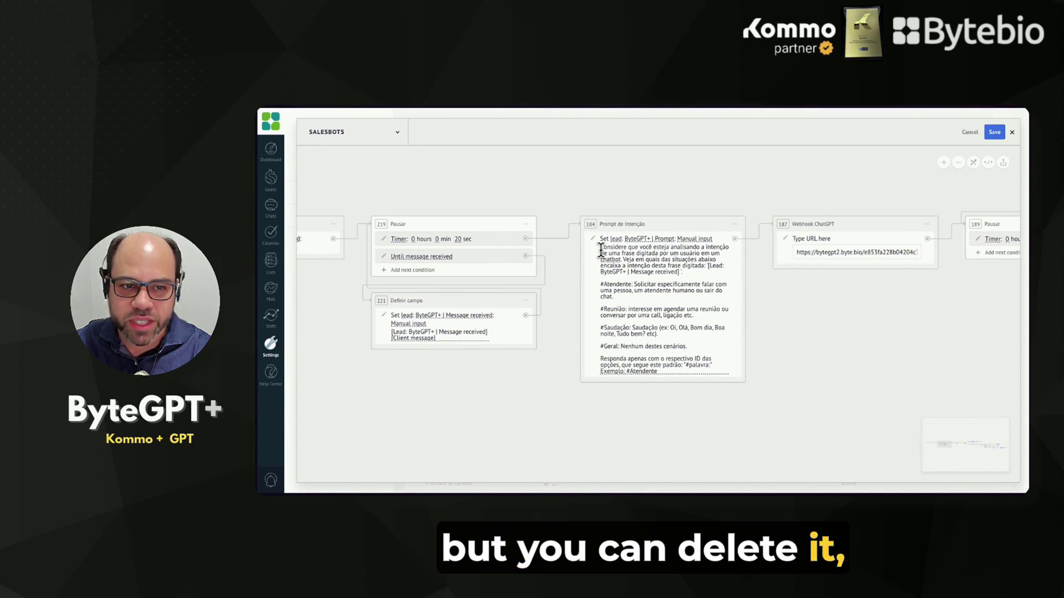
left_click_drag(600, 247, 714, 374)
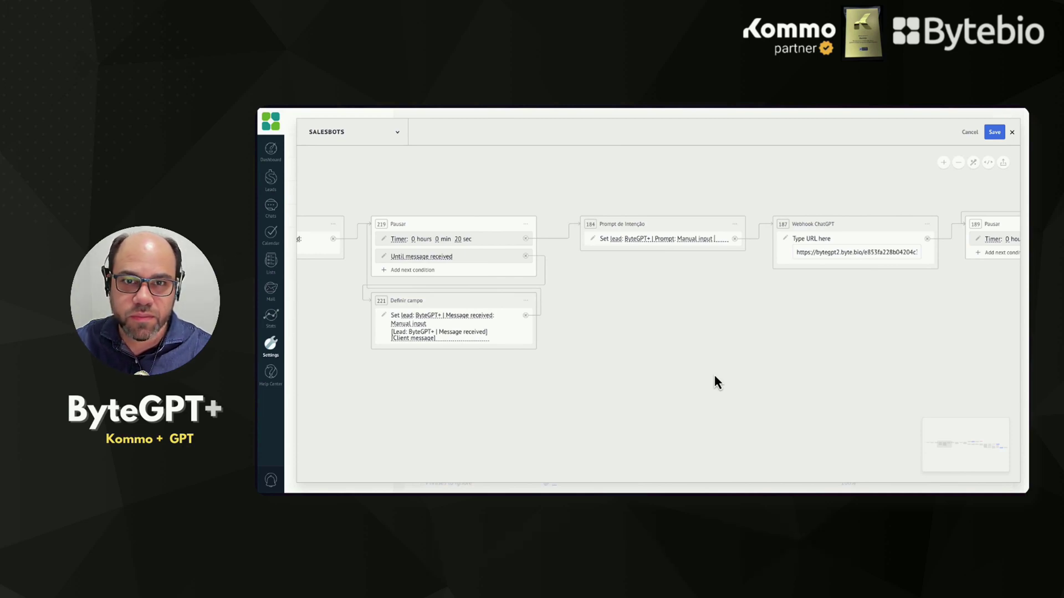
key("ctrl+a")
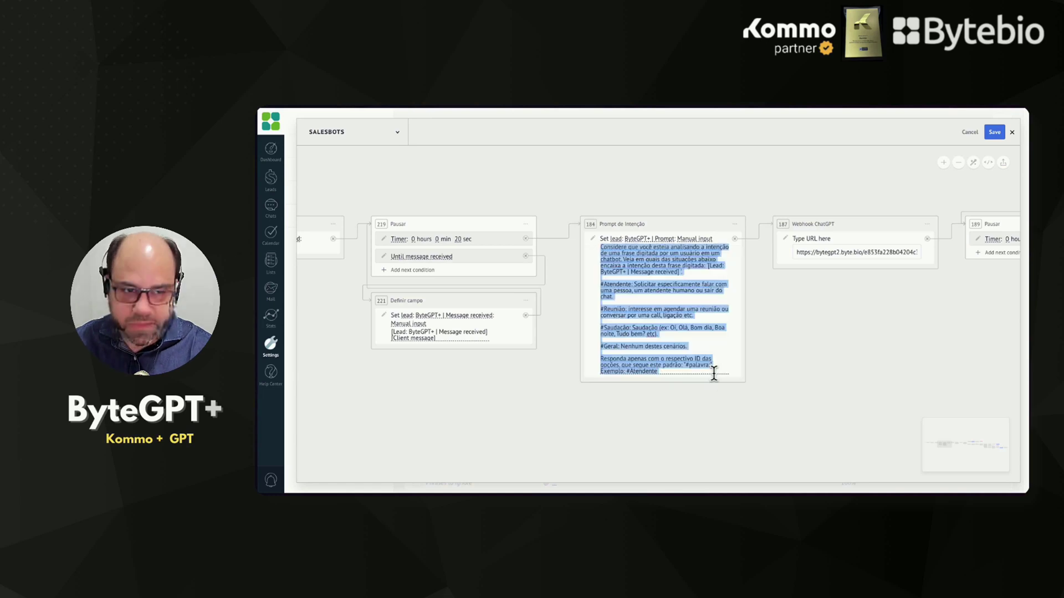
left_click(659, 258)
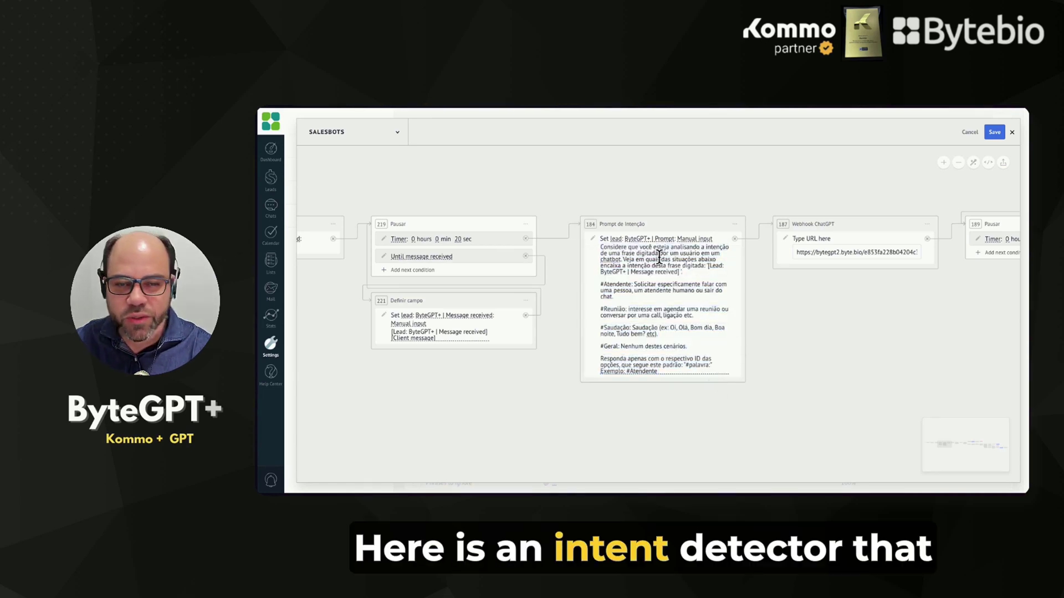
left_click_drag(465, 394, 772, 420)
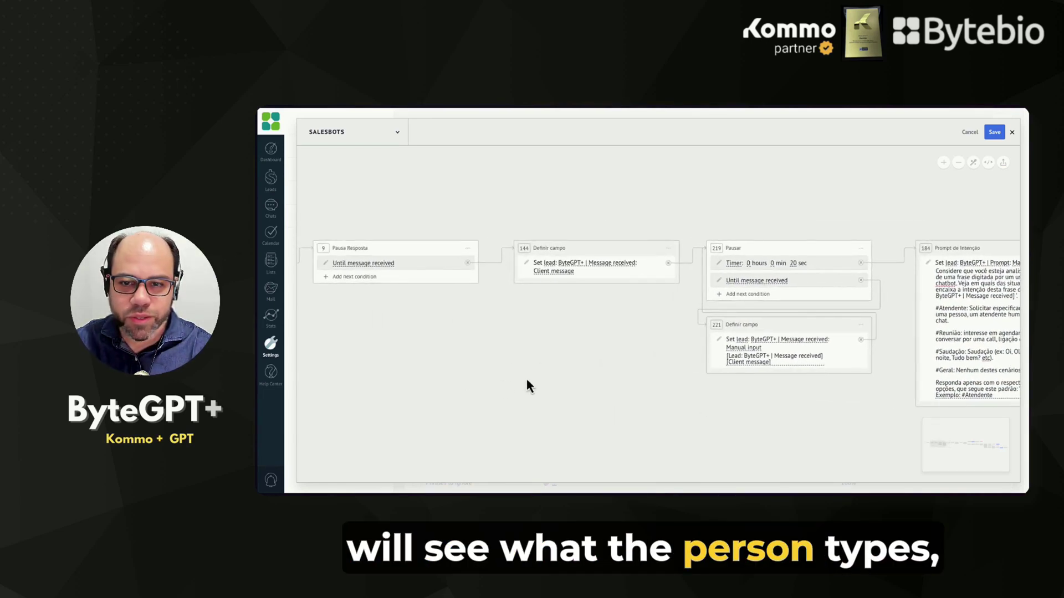
left_click_drag(527, 385, 672, 363)
left_click_drag(572, 294, 368, 416)
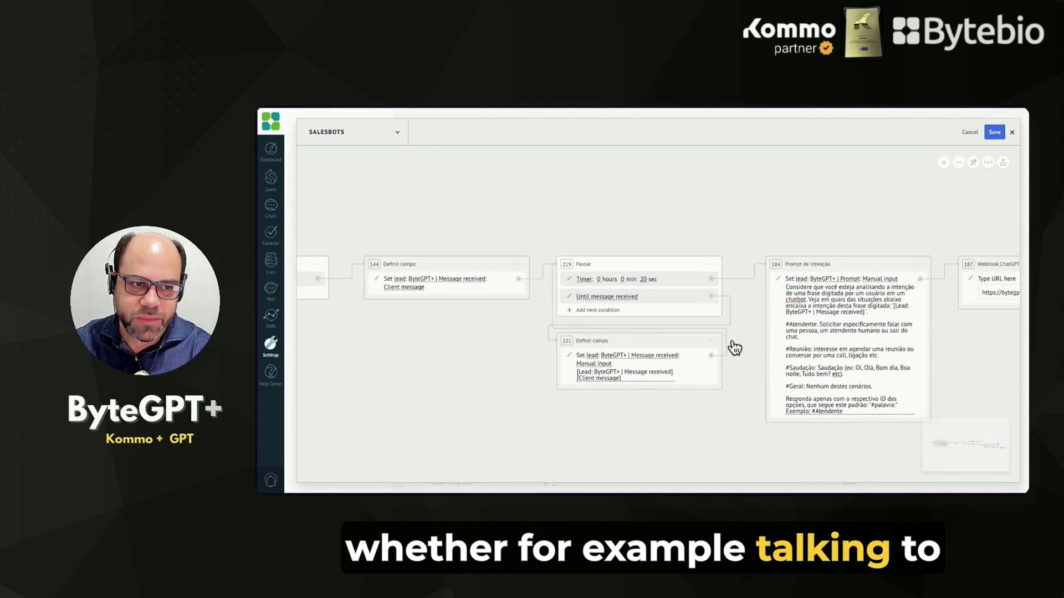
left_click_drag(758, 364, 696, 337)
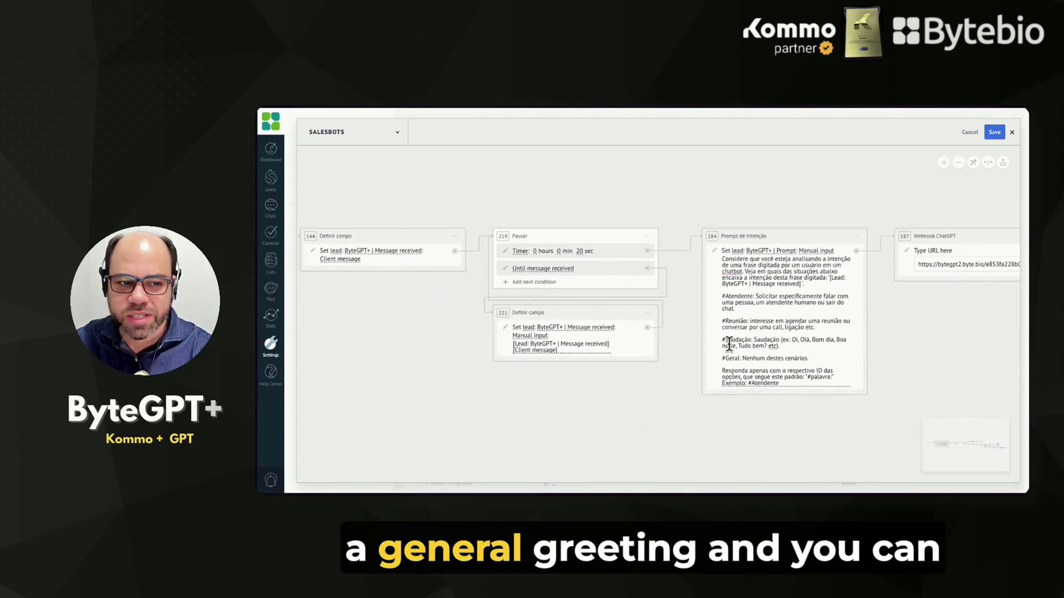
In Prompt de Intenção, place 'Lead: ByteGPT+ | Message received' on a new line after 'frase digitada:'.
left_click(818, 358)
key("Return")
key("Return")
type("#options:")
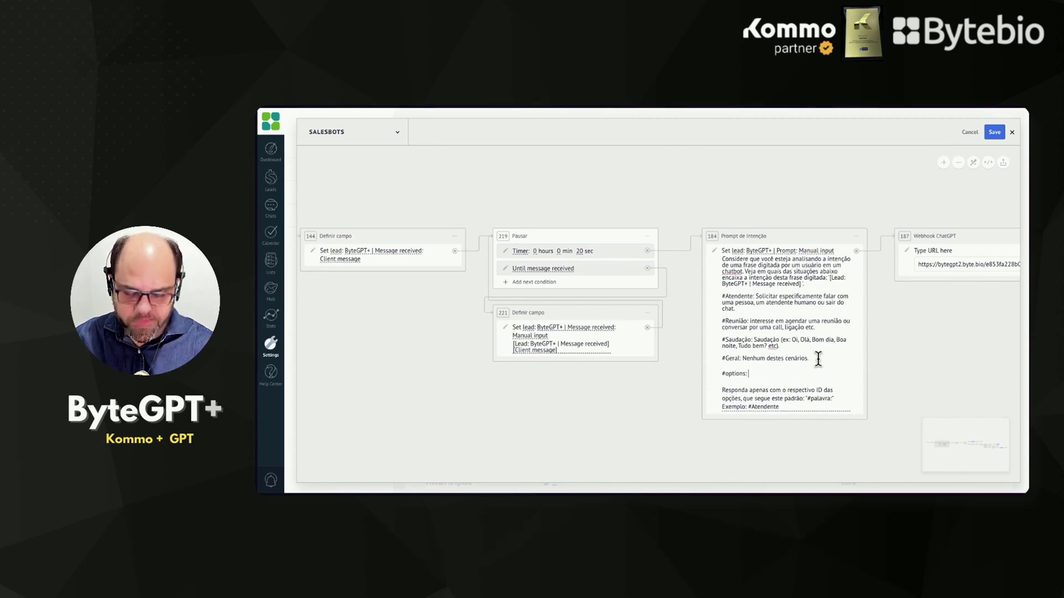
key("BackSpace")
key("BackSpace")
key("BackSpace")
key("BackSpace")
key("BackSpace")
key("BackSpace")
key("BackSpace")
key("BackSpace")
key("BackSpace")
key("BackSpace")
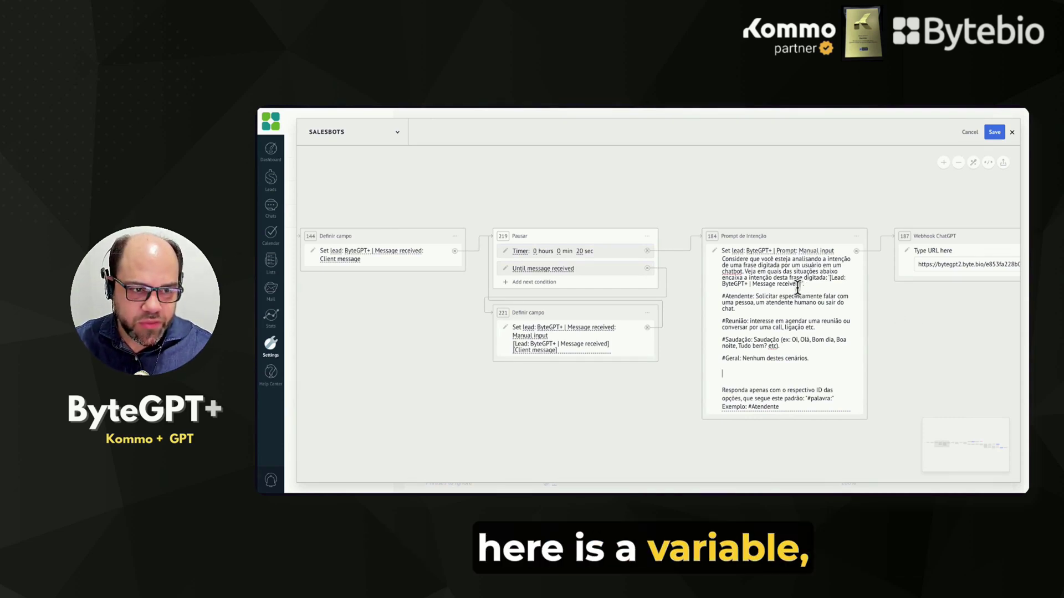
key("BackSpace")
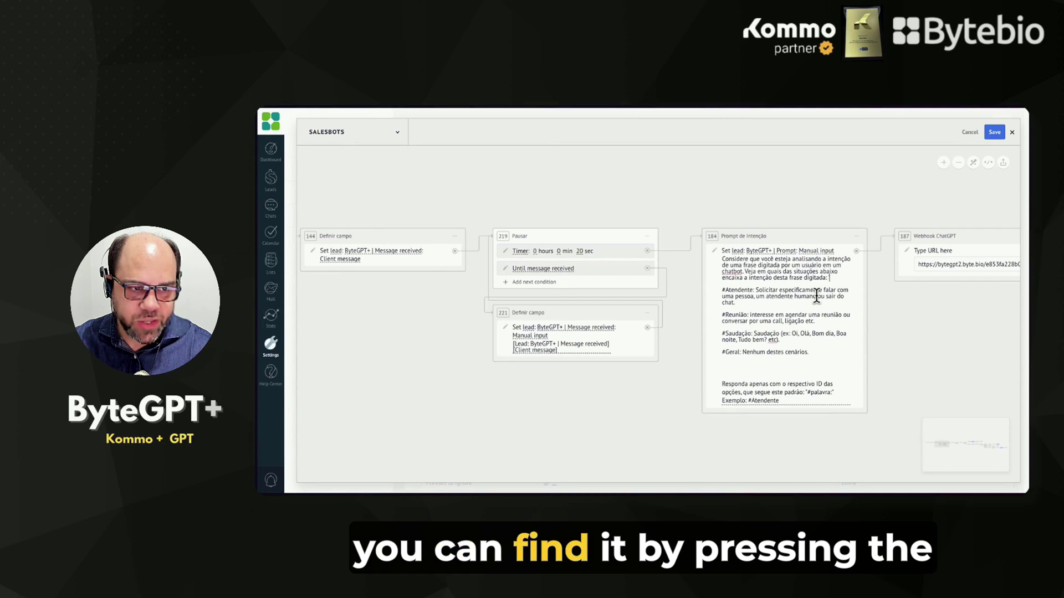
key("Return")
key("Return")
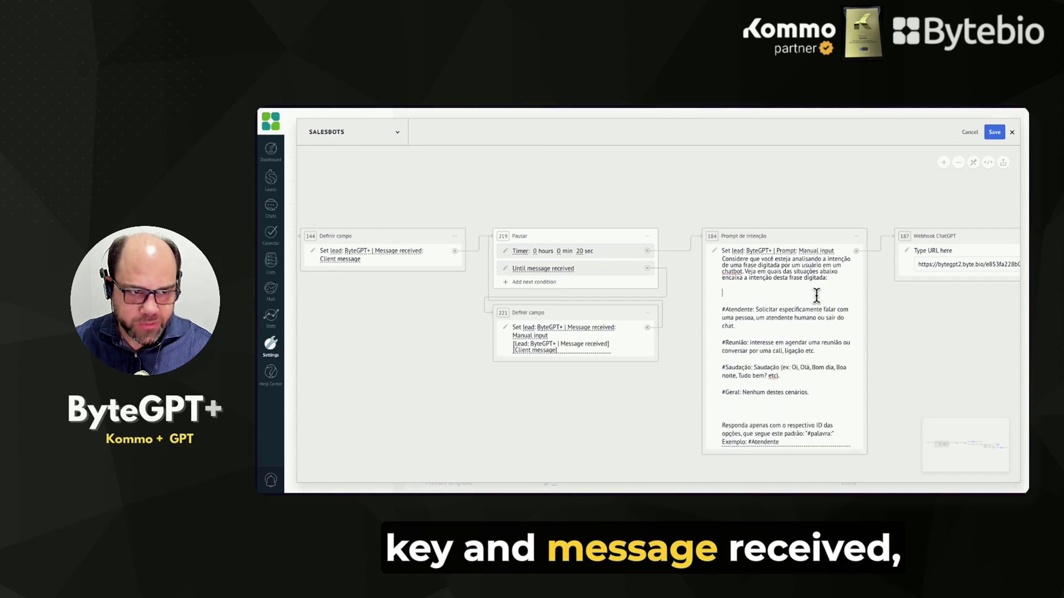
type("[messa")
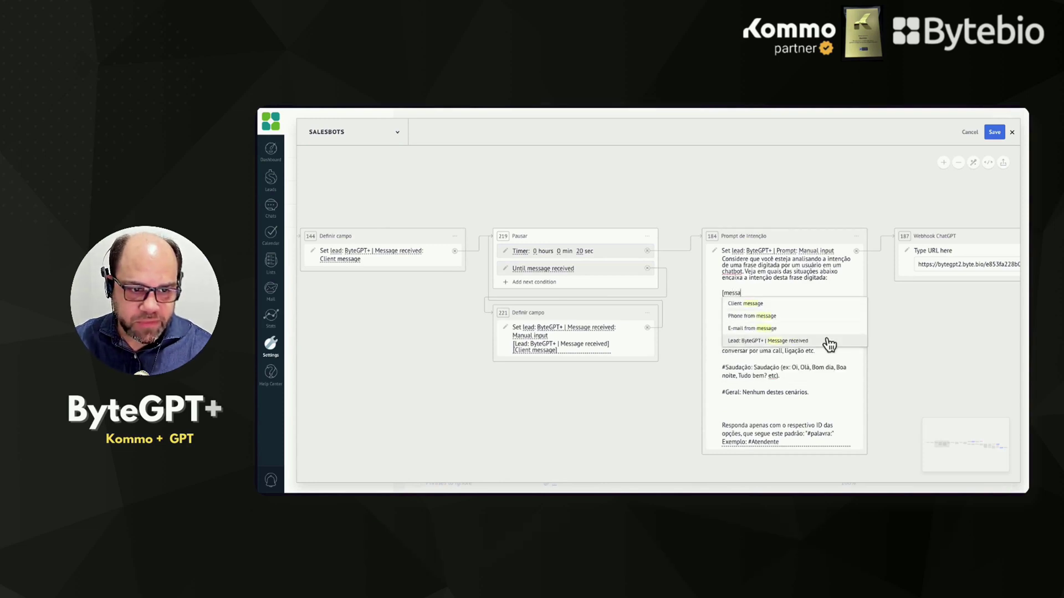
left_click(781, 342)
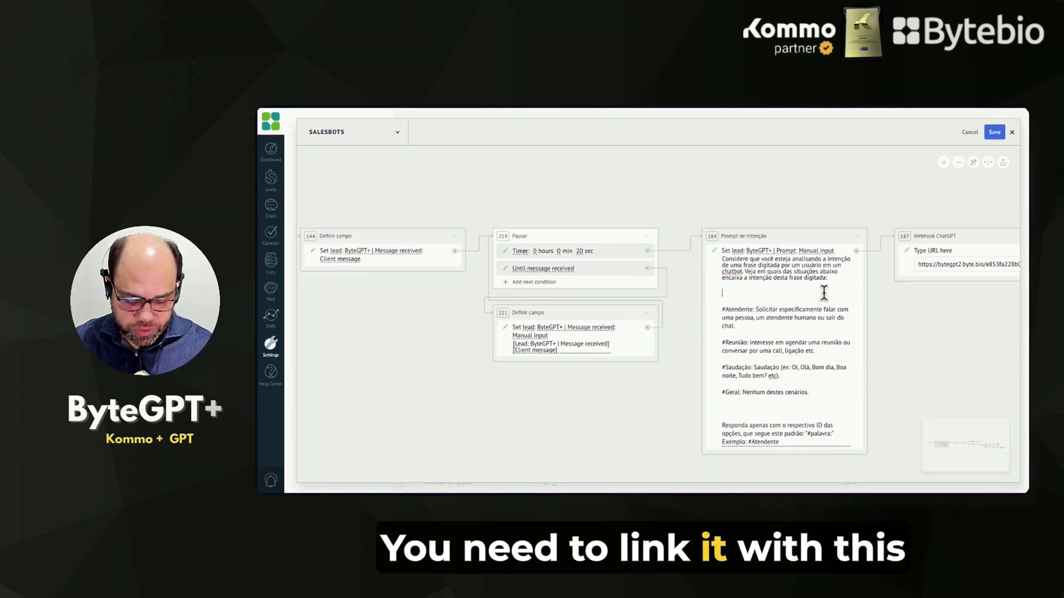
type("[")
scroll(790, 334, "down", 5)
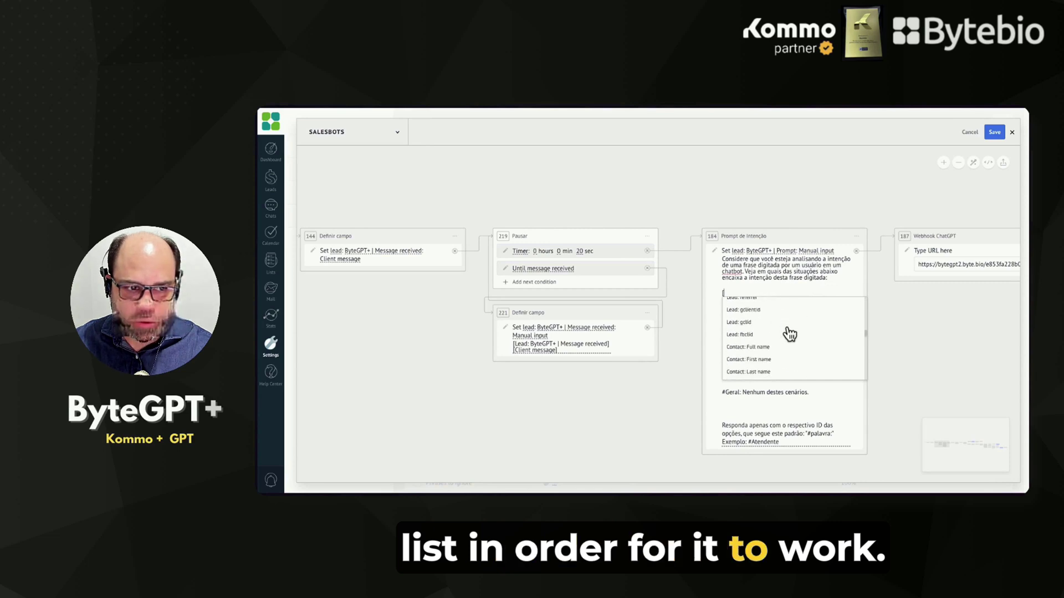
scroll(790, 334, "up", 4)
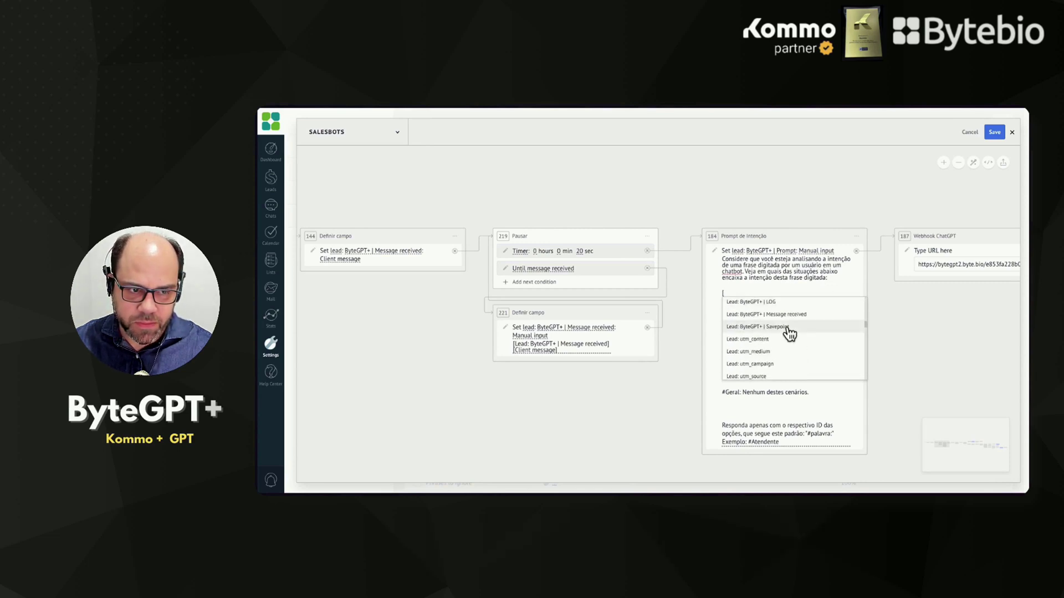
left_click_drag(460, 388, 801, 408)
left_click_drag(530, 392, 629, 347)
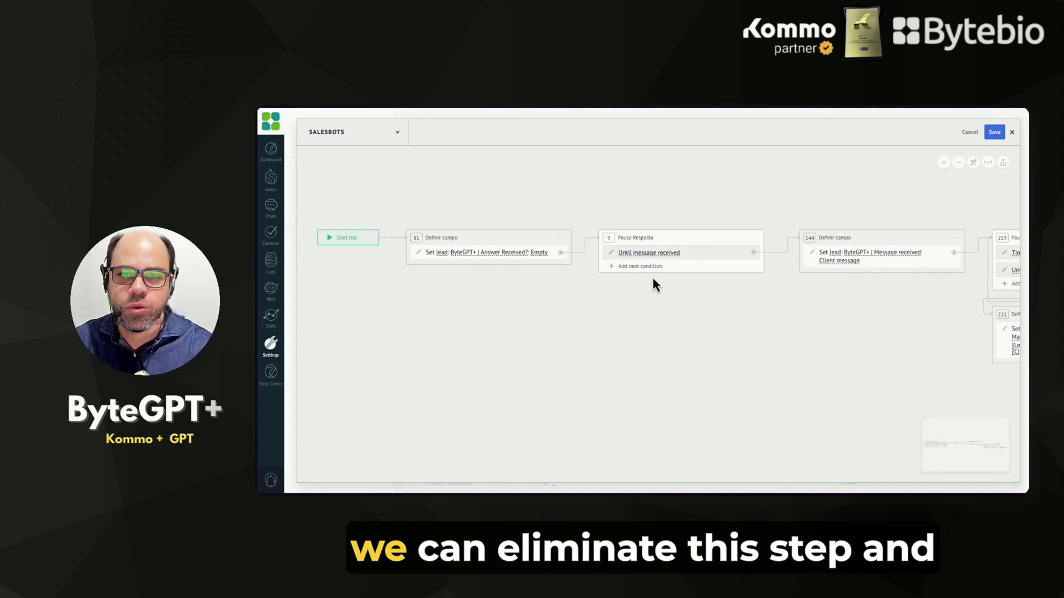
Remove the 81 Definir campo step and connect the Pausa Resposta output into step 144.
scroll(653, 280, "up", 1)
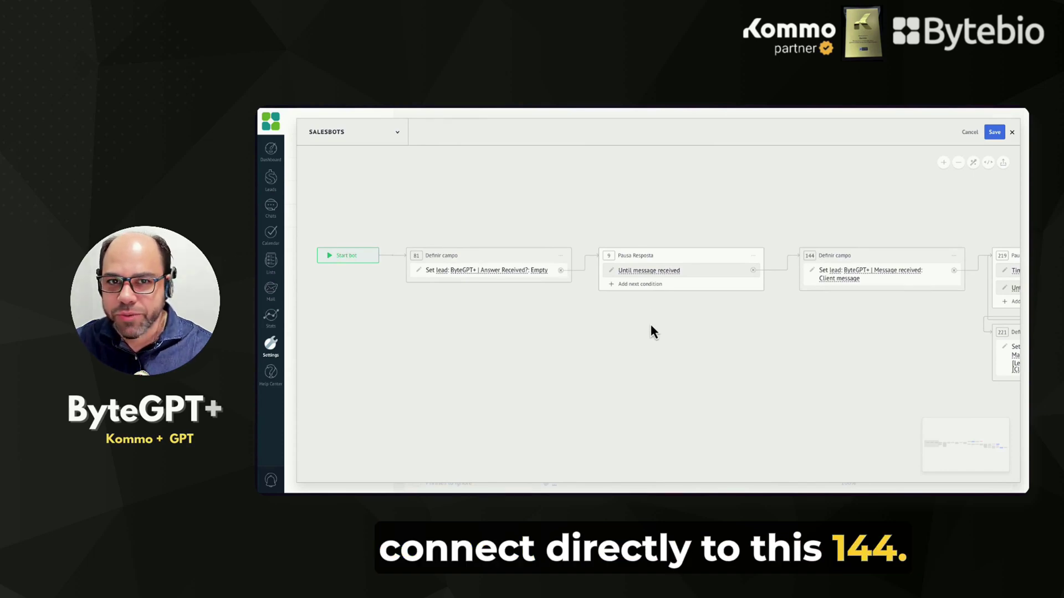
scroll(635, 307, "right", 1)
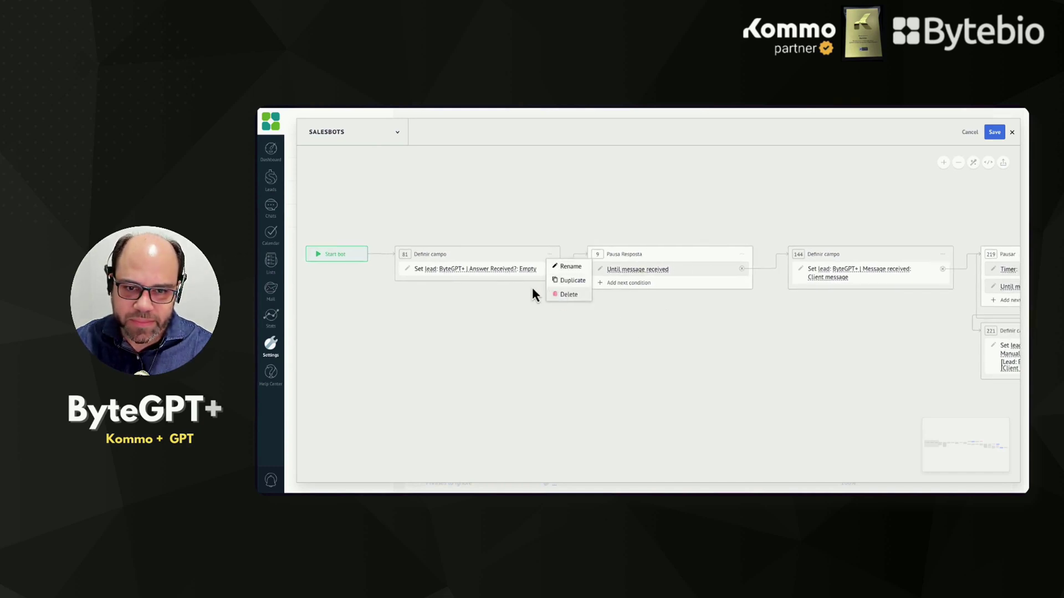
left_click(568, 294)
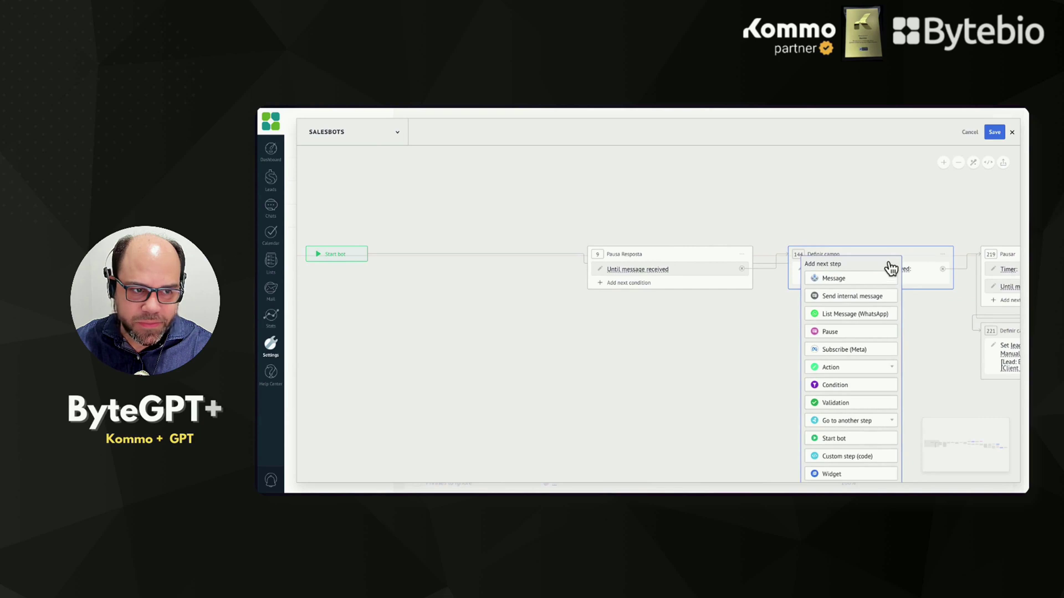
left_click_drag(890, 268, 884, 268)
left_click_drag(535, 266, 522, 182)
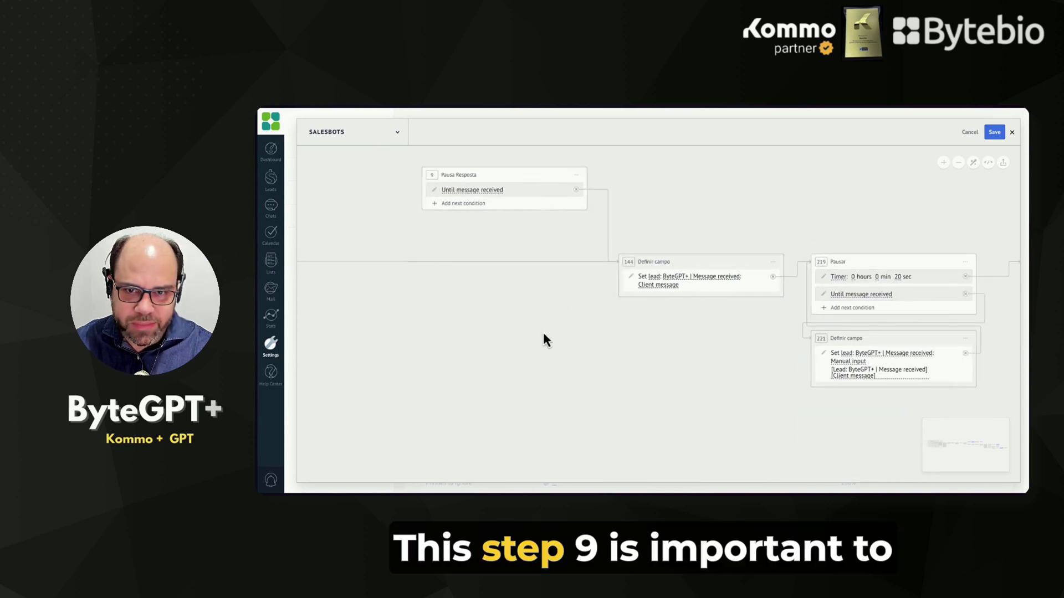
Review the loop back to step 9 and save the salesbot flow.
left_click_drag(545, 339, 729, 373)
scroll(838, 404, "right", 5)
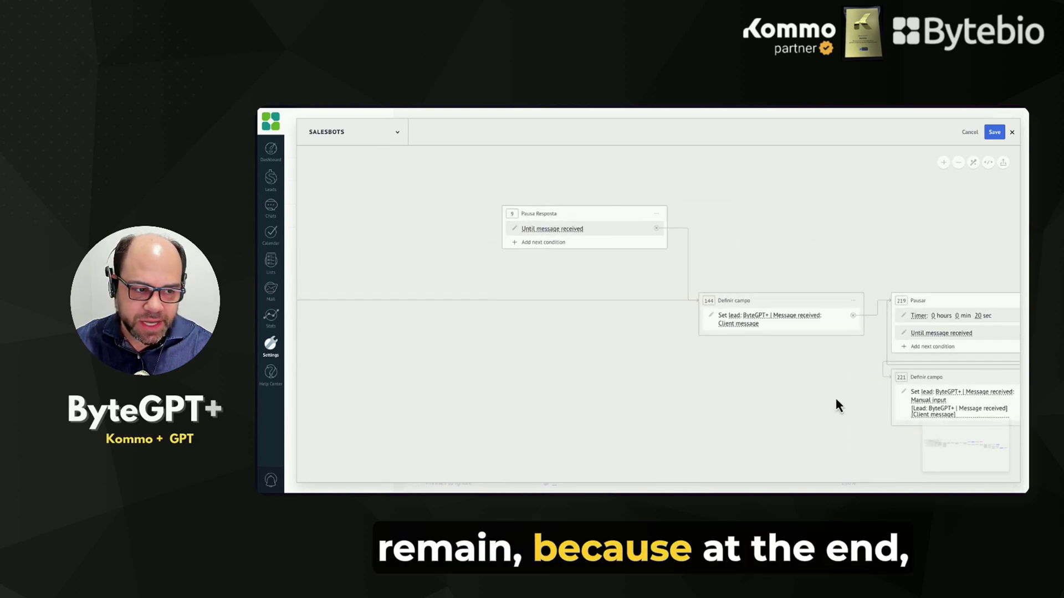
left_click_drag(934, 450, 997, 430)
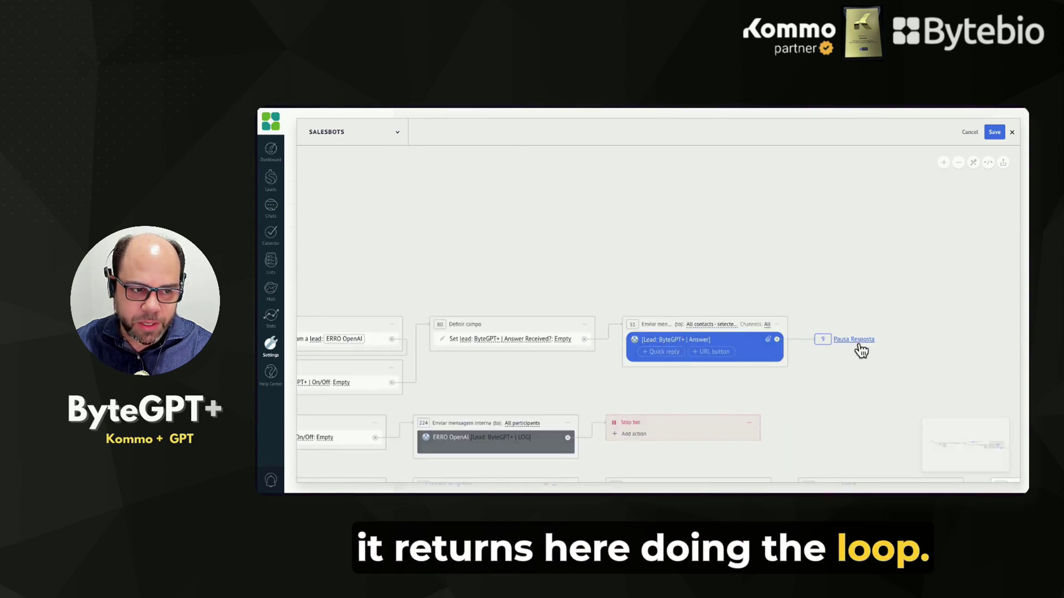
left_click(859, 344)
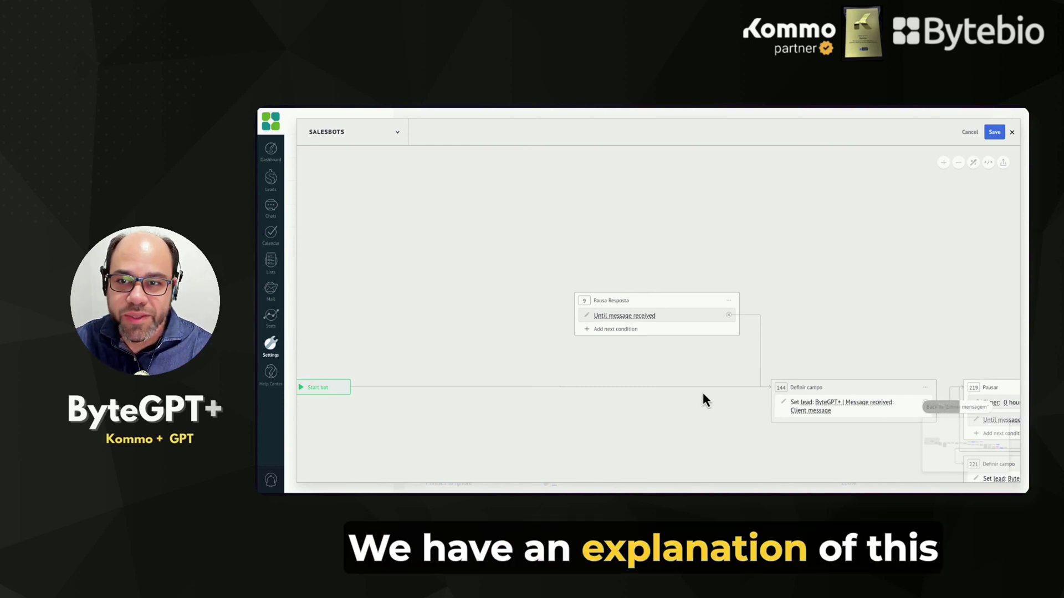
left_click_drag(733, 258, 679, 222)
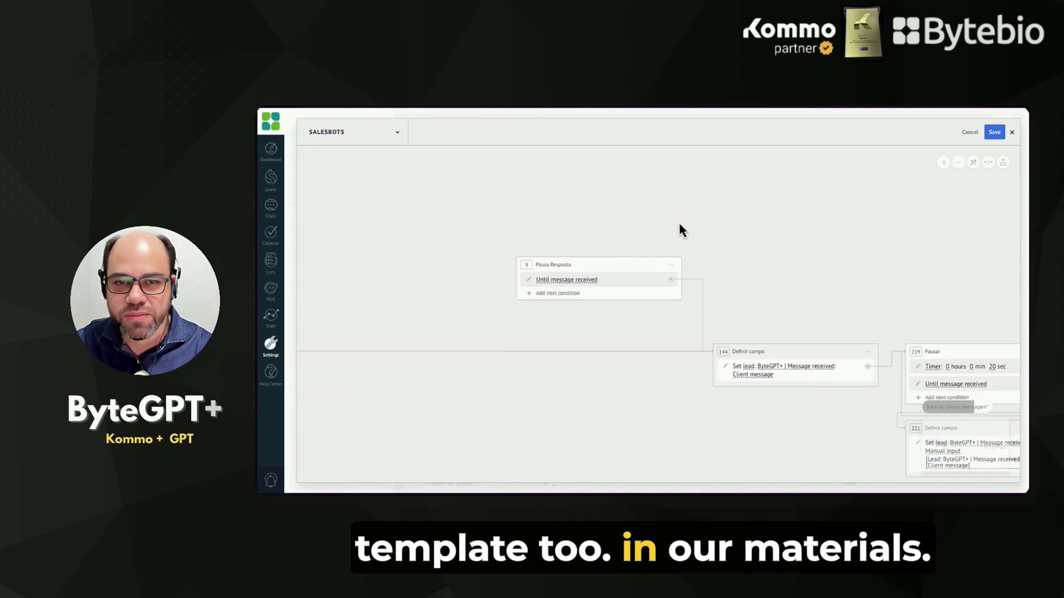
left_click(995, 133)
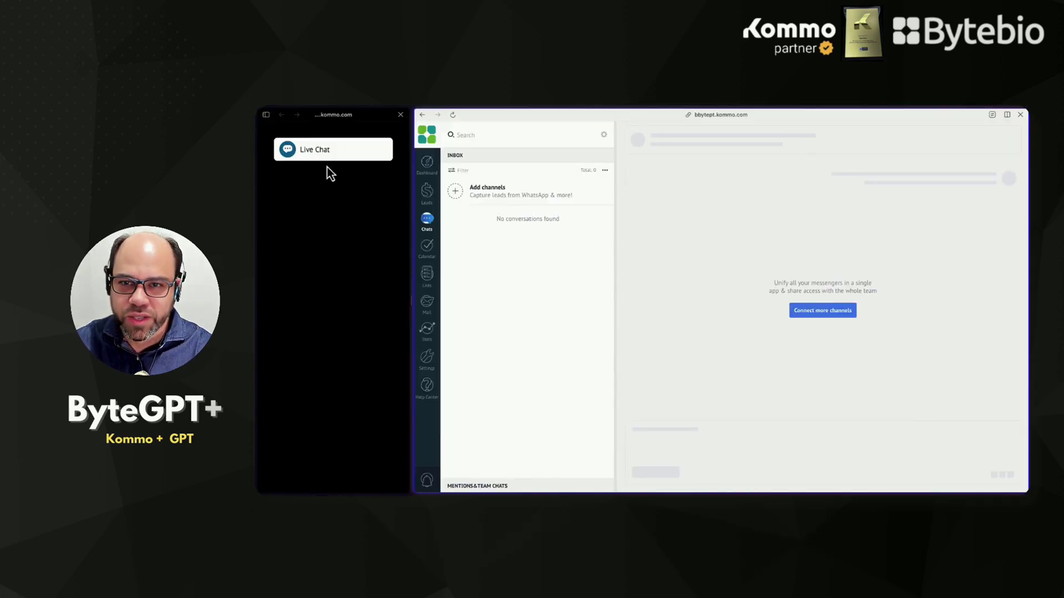
left_click(351, 159)
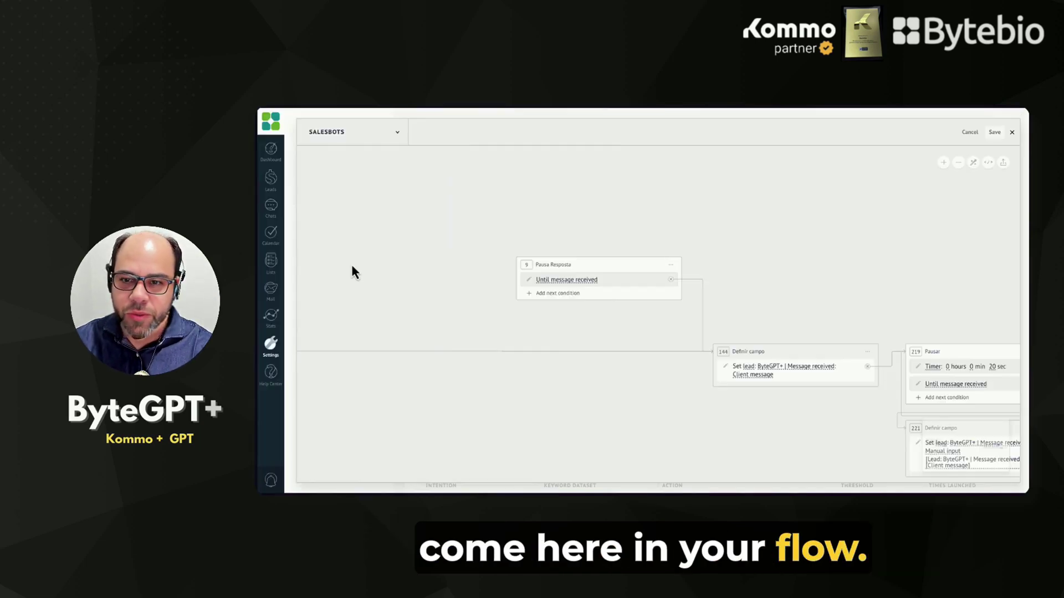
Copy the ByteGPT+ bot as '#01 - ByteGPT+ OpenAI (Assistant)', keeping the original.
left_click(968, 134)
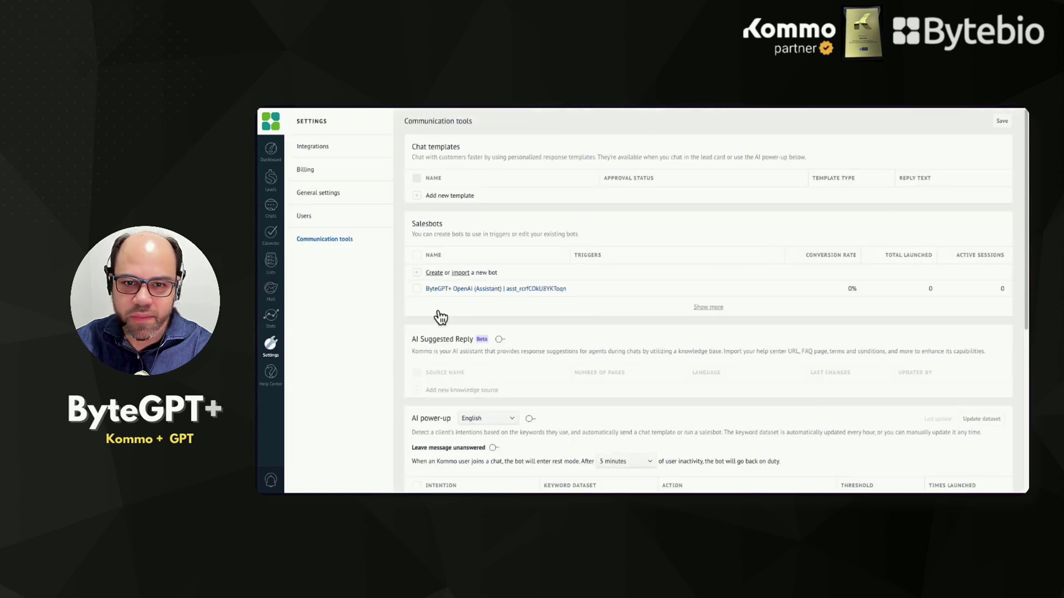
left_click(417, 288)
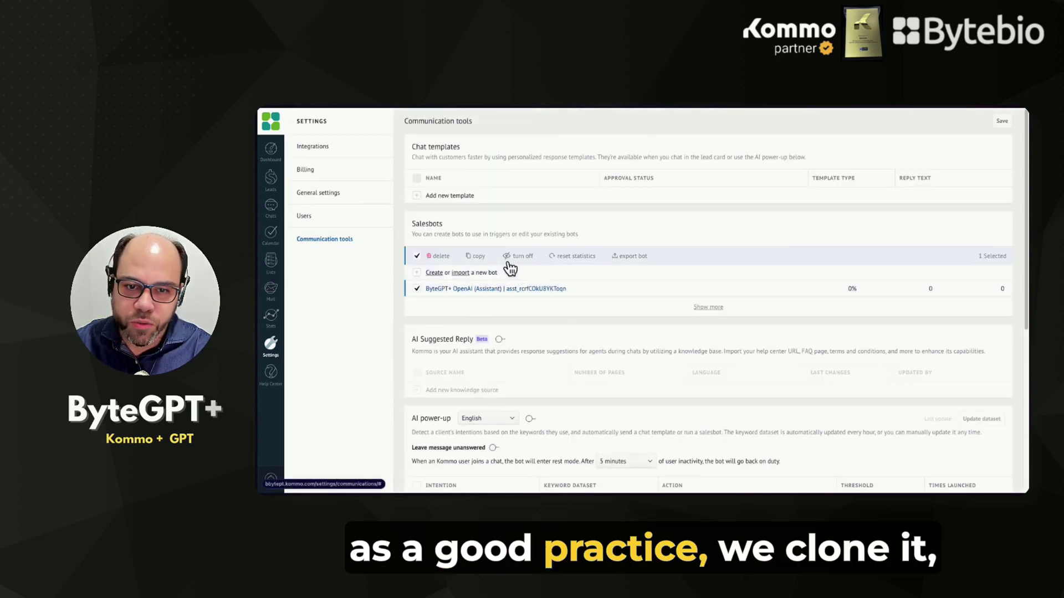
left_click(475, 257)
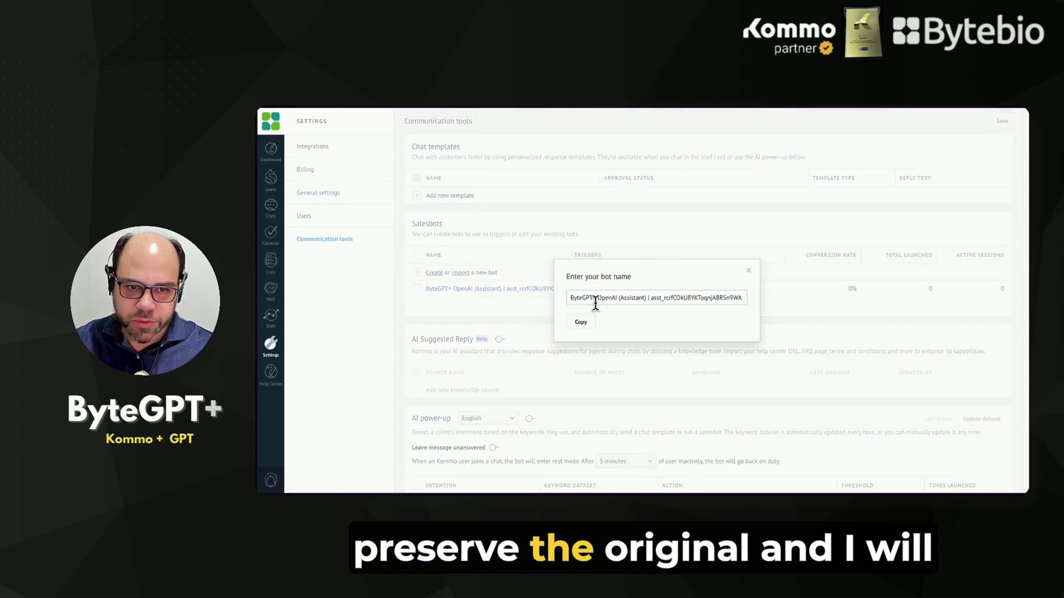
type("copy(1")
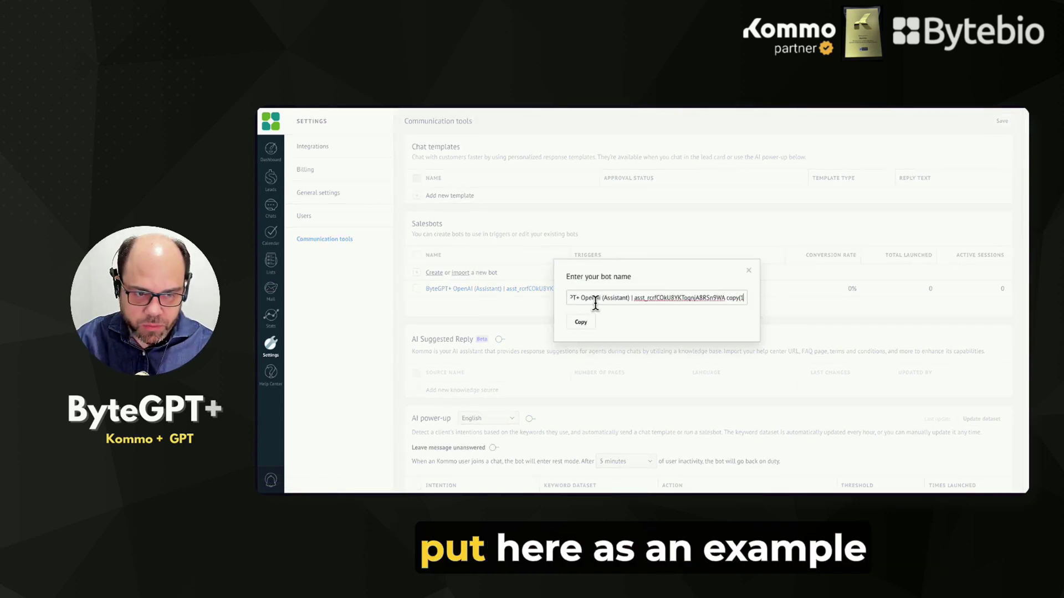
key("Home")
type("#01 ")
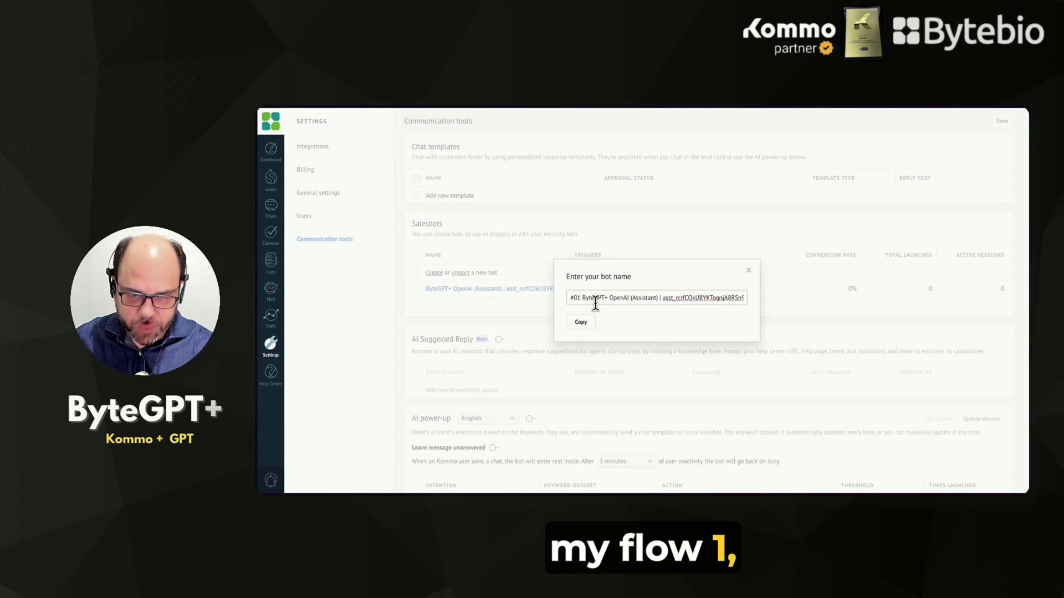
type("-")
left_click(580, 323)
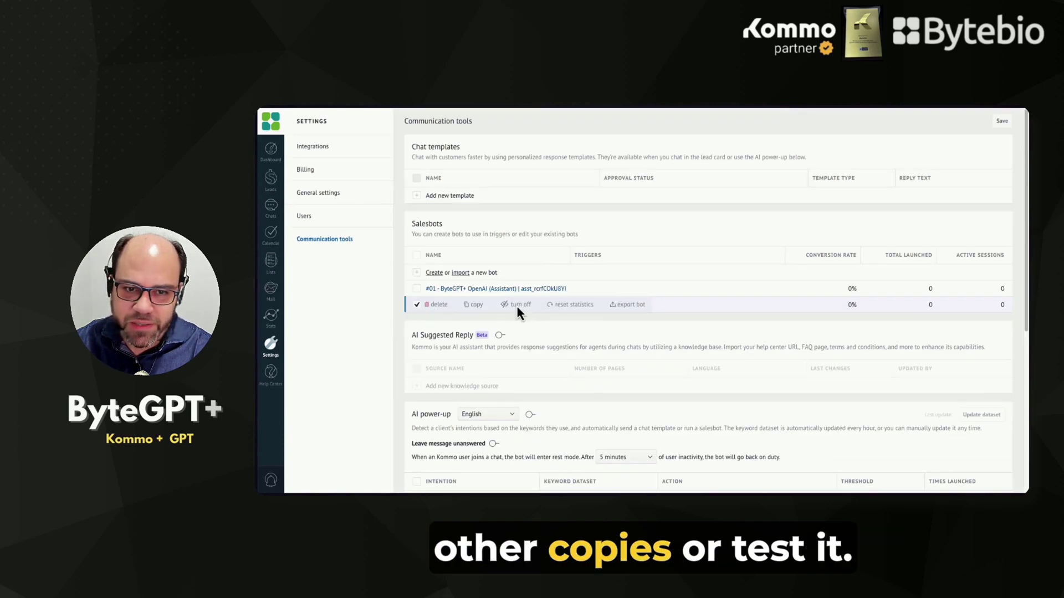
Turn off the original ByteGPT+ bot and trigger the #01 copy on incoming-message conversations.
left_click(517, 305)
left_click(578, 319)
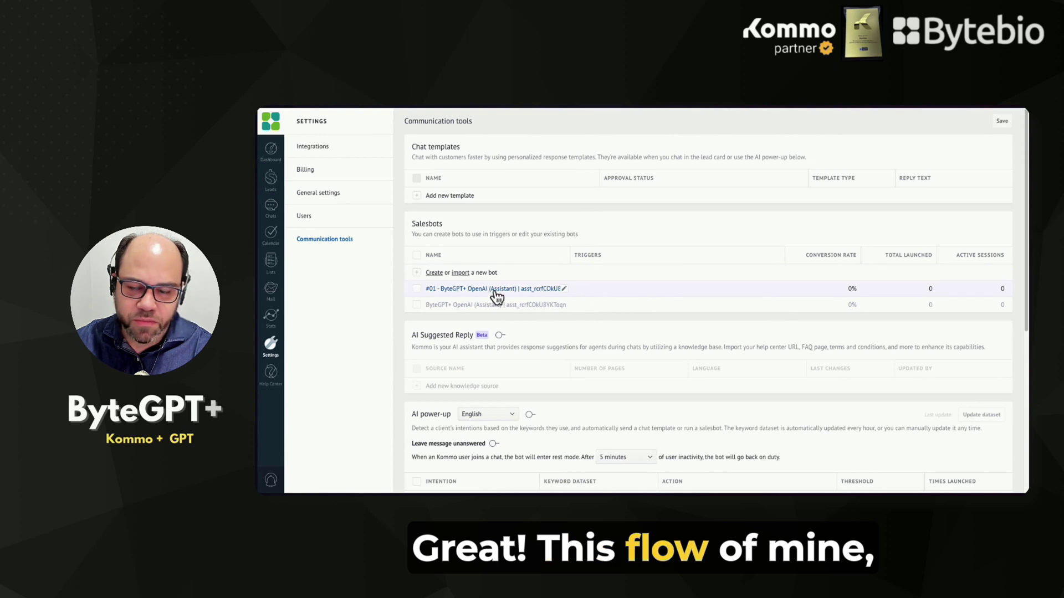
left_click(586, 292)
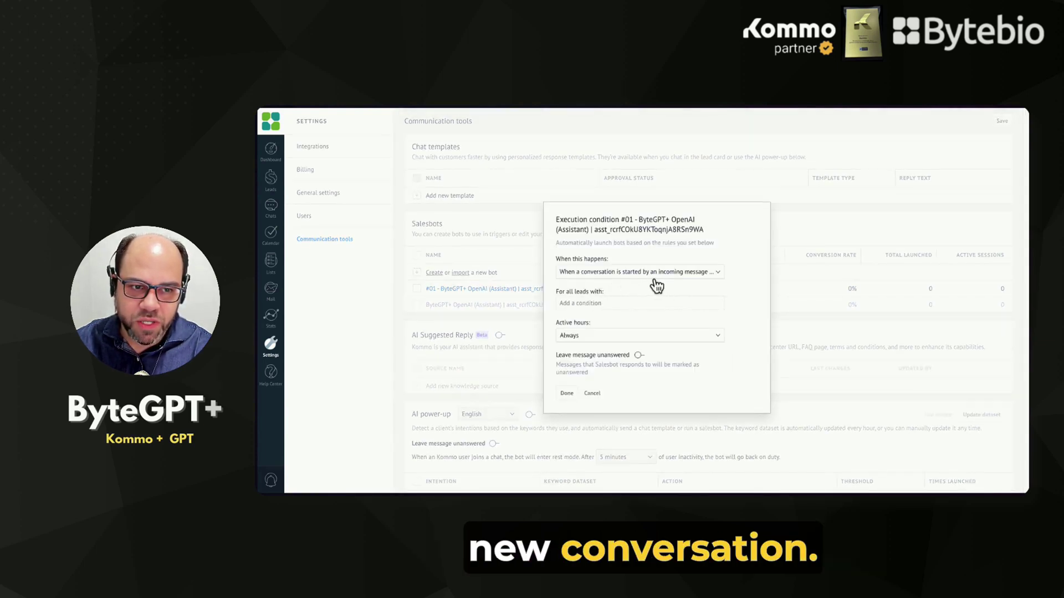
left_click(690, 274)
left_click(732, 259)
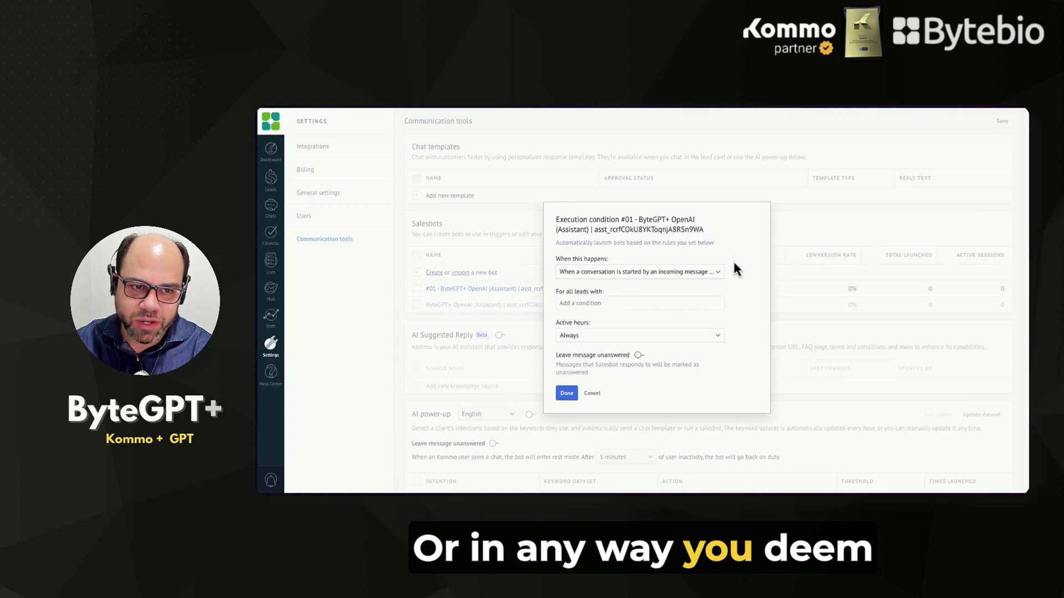
left_click(567, 393)
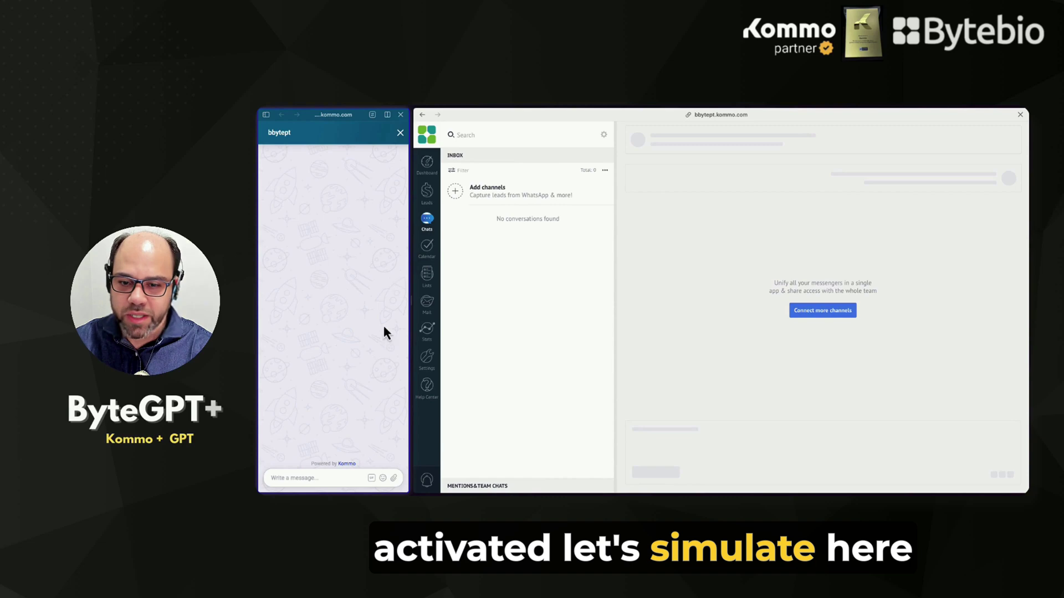
Send 'hi' in the Live Chat widget and inspect the lead's ByteGPT+ prompt field.
left_click(309, 479)
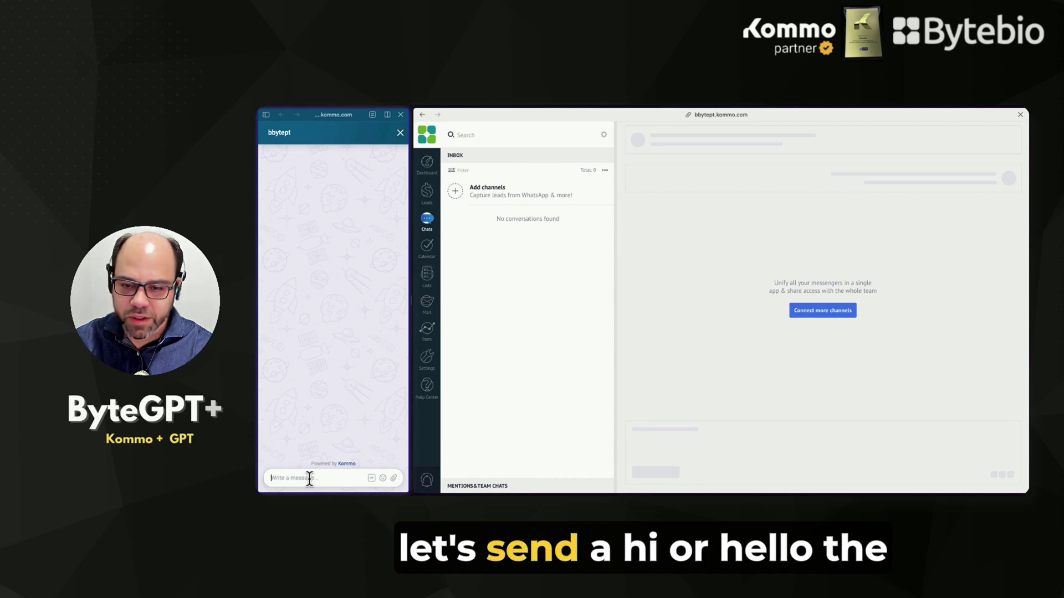
type("hi")
key("Return")
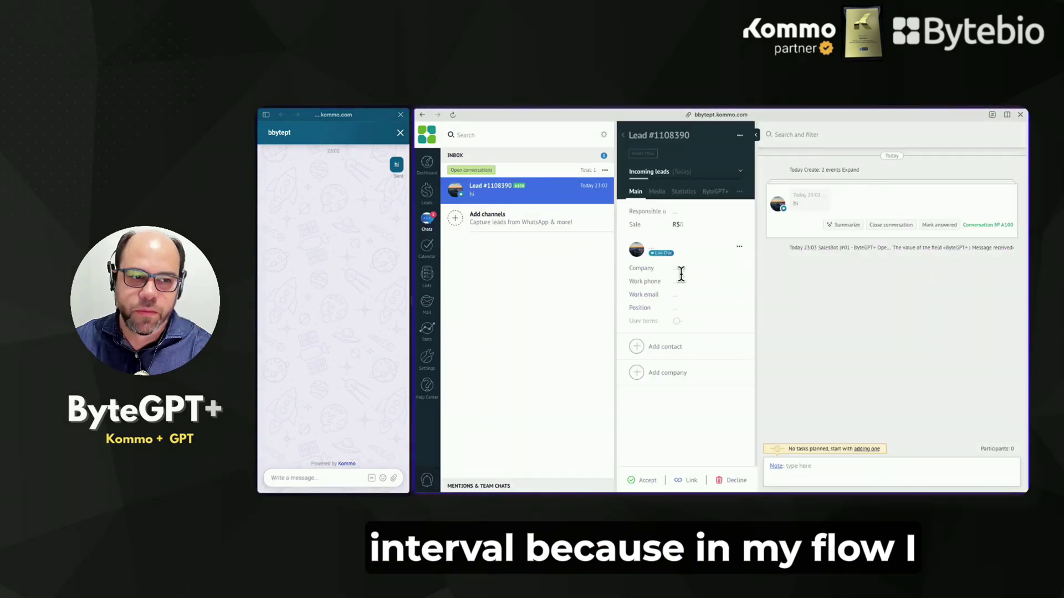
left_click(712, 192)
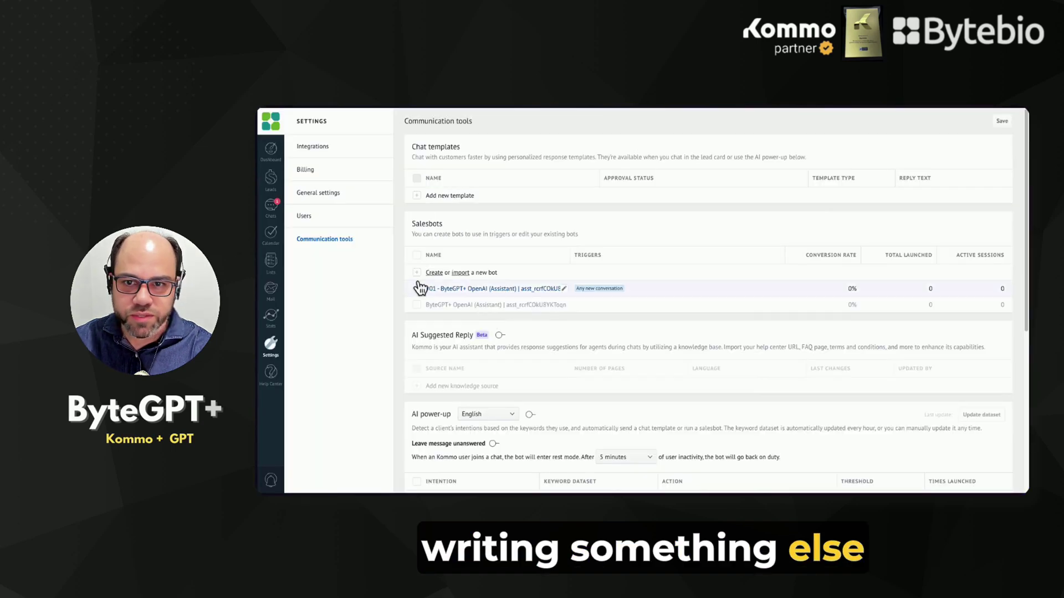
left_click(487, 290)
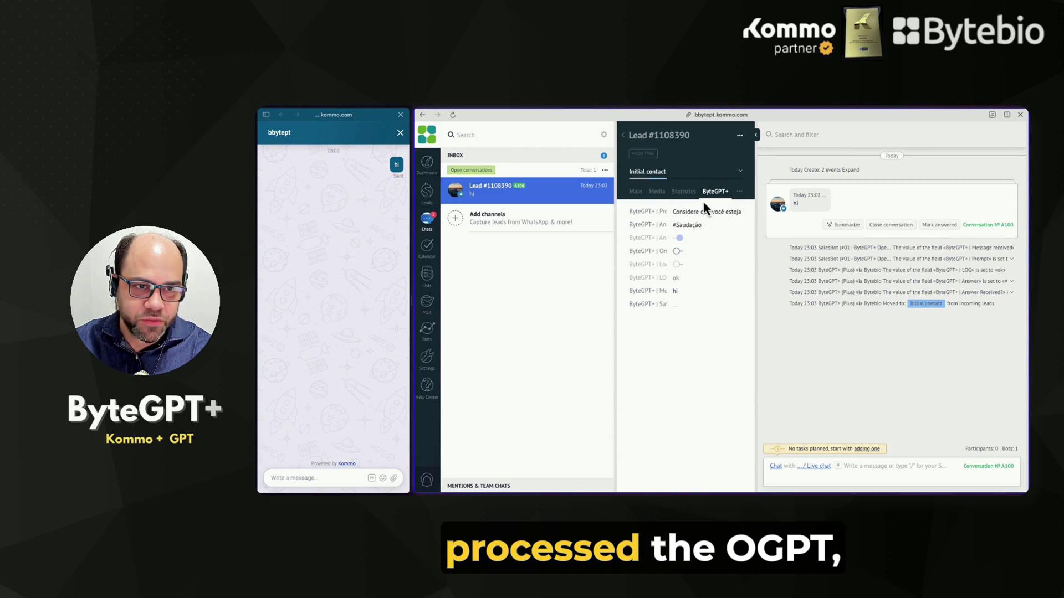
left_click(687, 211)
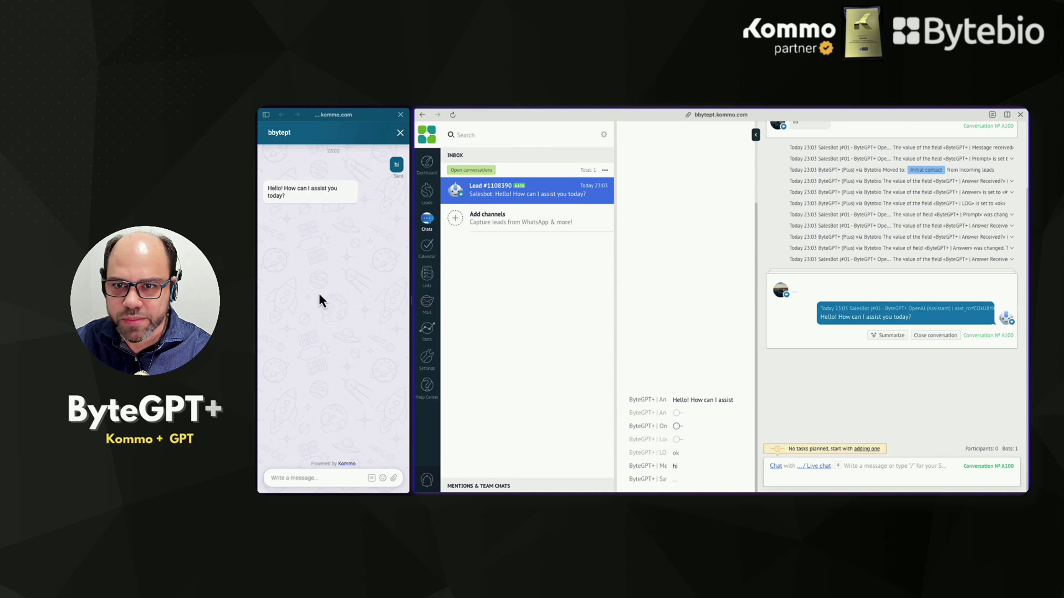
Ask the bot 'Who are you?' and 'Whats your name?' in the live chat.
left_click(333, 477)
type("Who are you?")
key("Return")
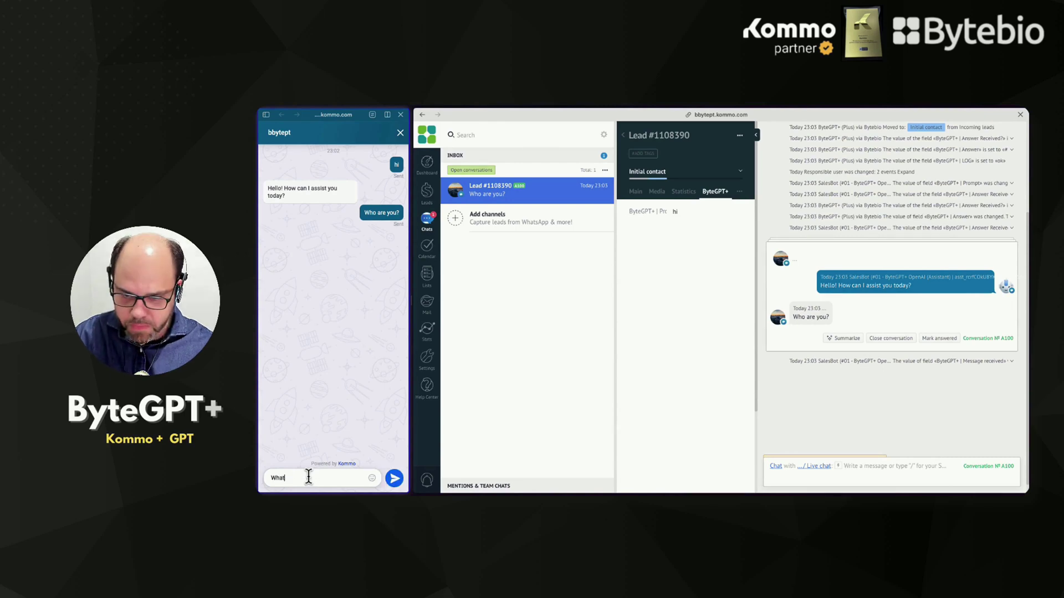
type("Whats your name?")
key("Return")
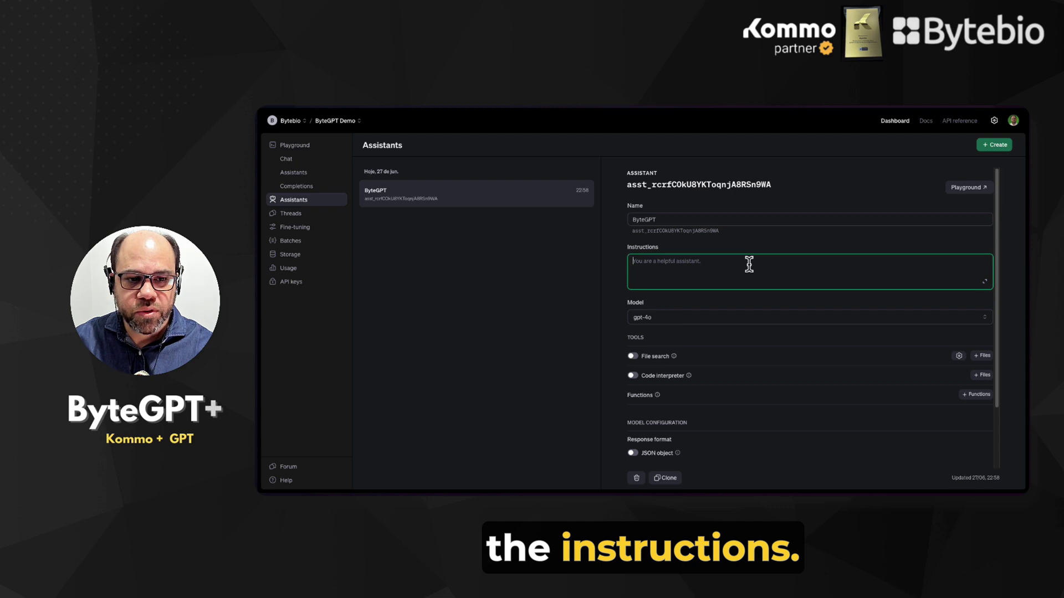
left_click(572, 267)
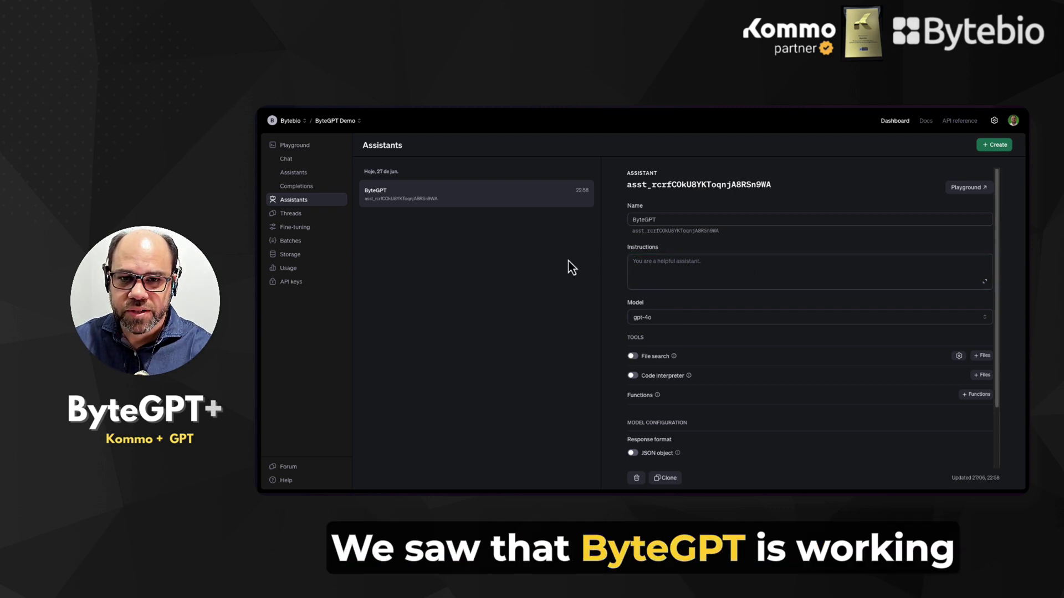